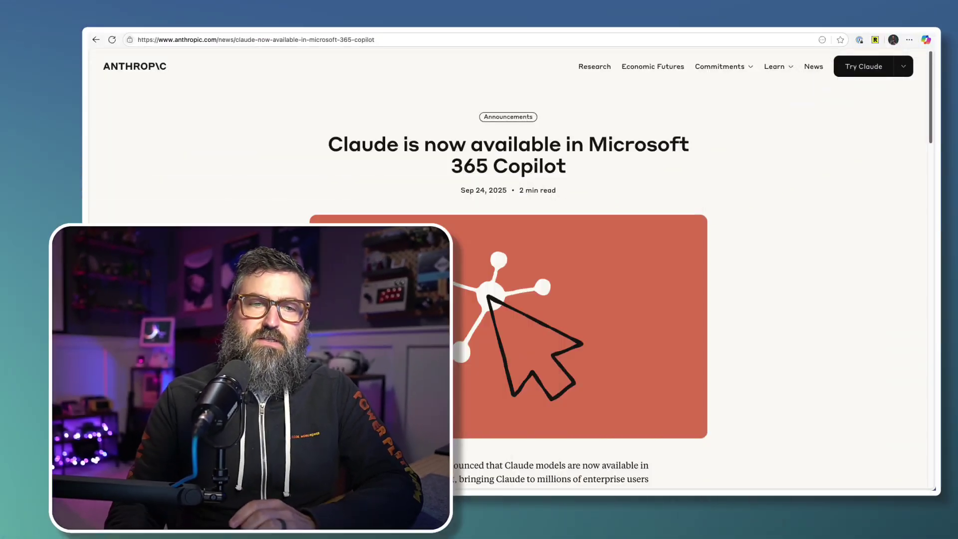
Step: Scroll the Anthropic announcement down to the Claude Sonnet 4 and Opus 4.1 bullets for Microsoft 365 Copilot
scroll(189, 239, down, 1)
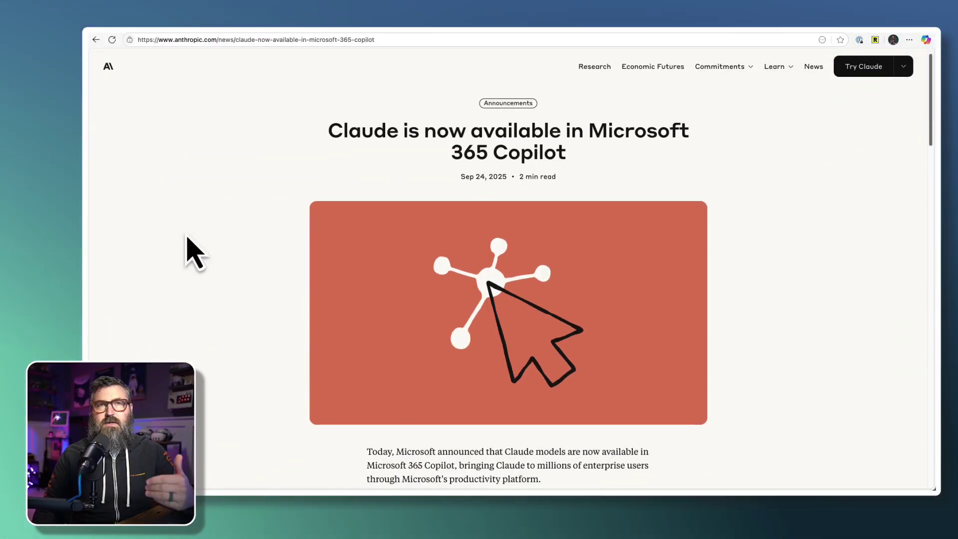
scroll(188, 239, down, 1)
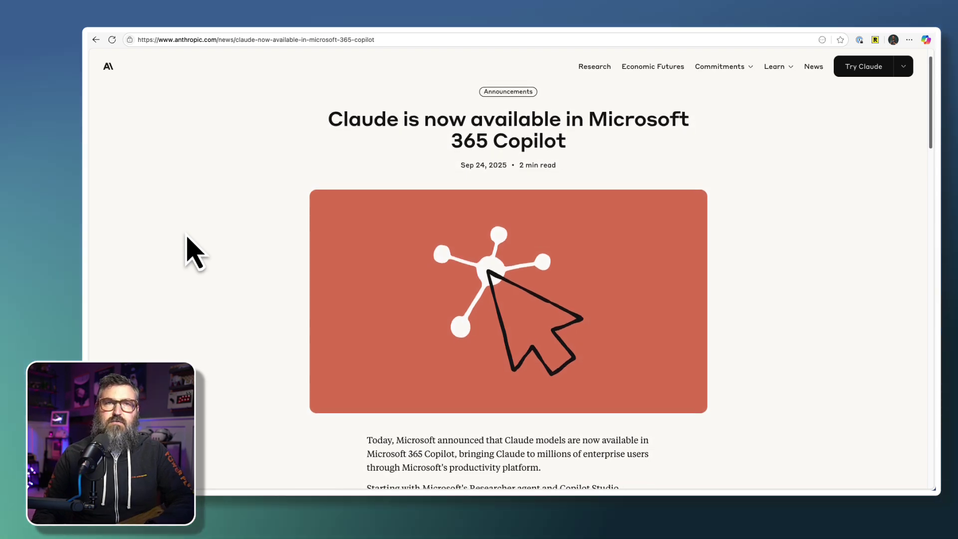
scroll(189, 240, down, 5)
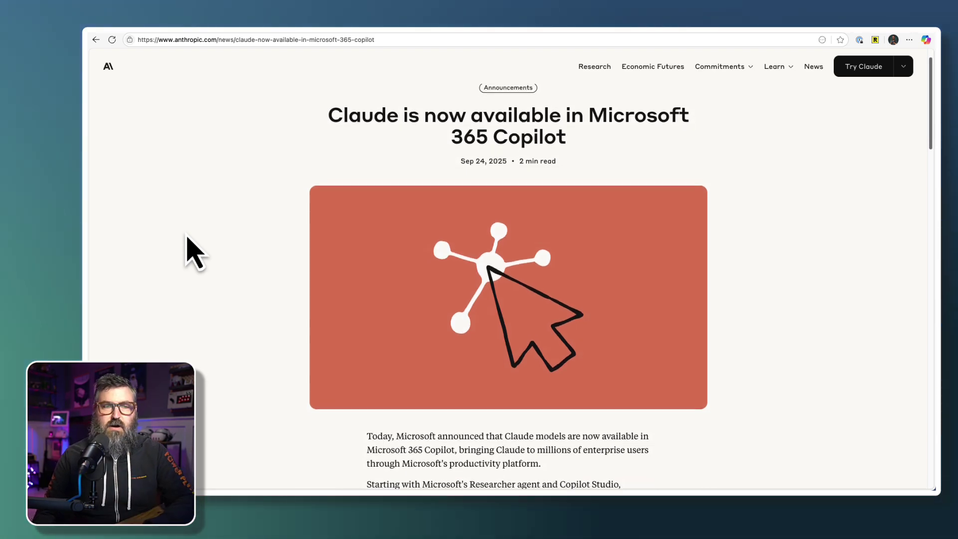
scroll(189, 240, down, 3)
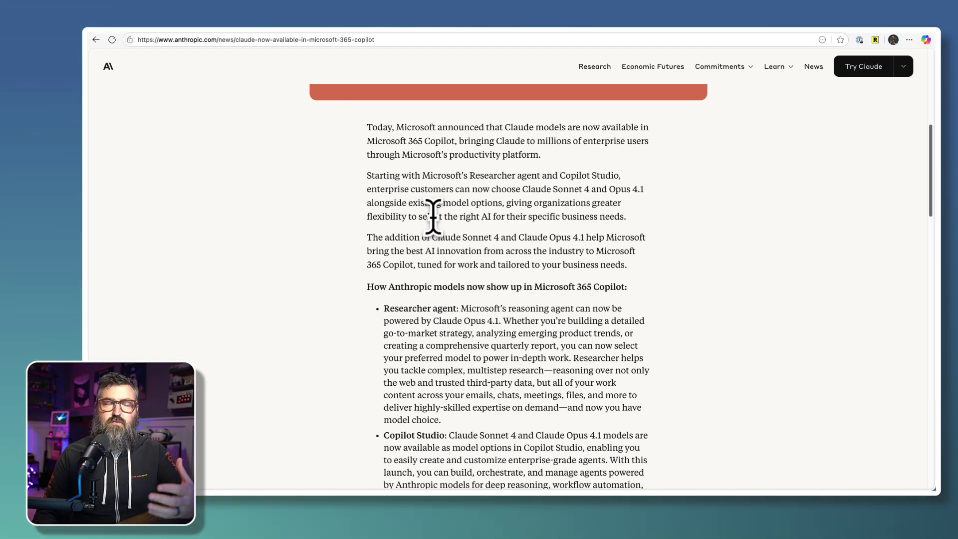
scroll(433, 216, down, 3)
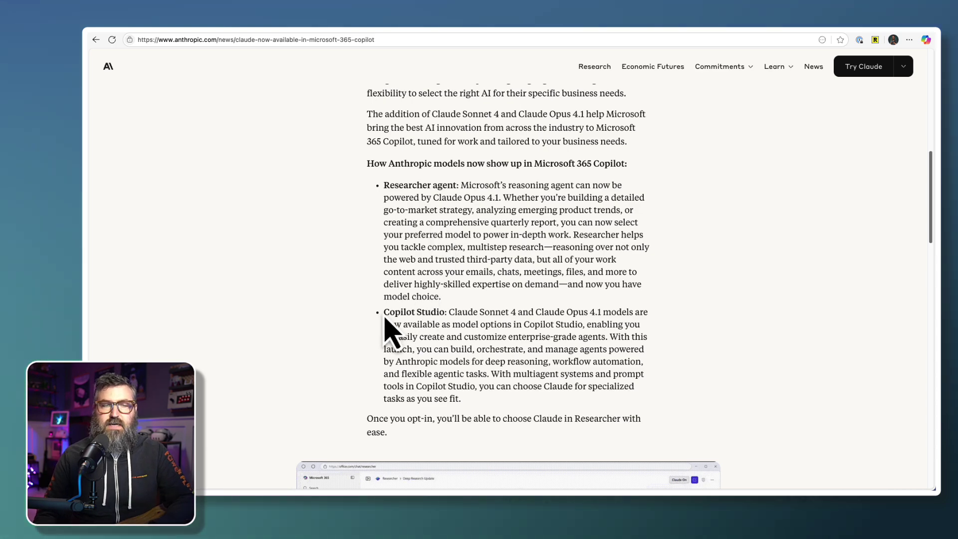
Step: Highlight the Copilot Studio and Researcher agent bullets, then switch to the Microsoft 365 admin center
drag(385, 317, 479, 412)
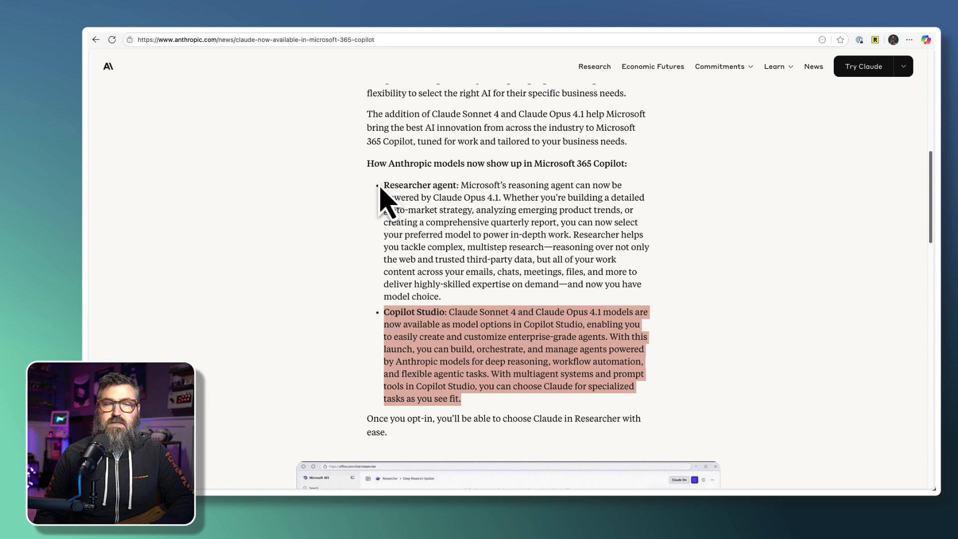
drag(383, 186, 478, 311)
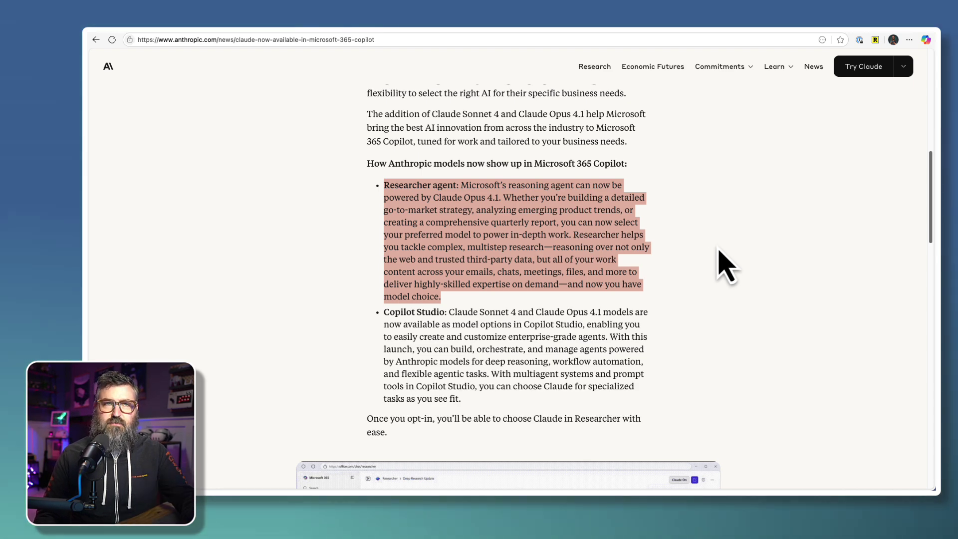
click(363, 191)
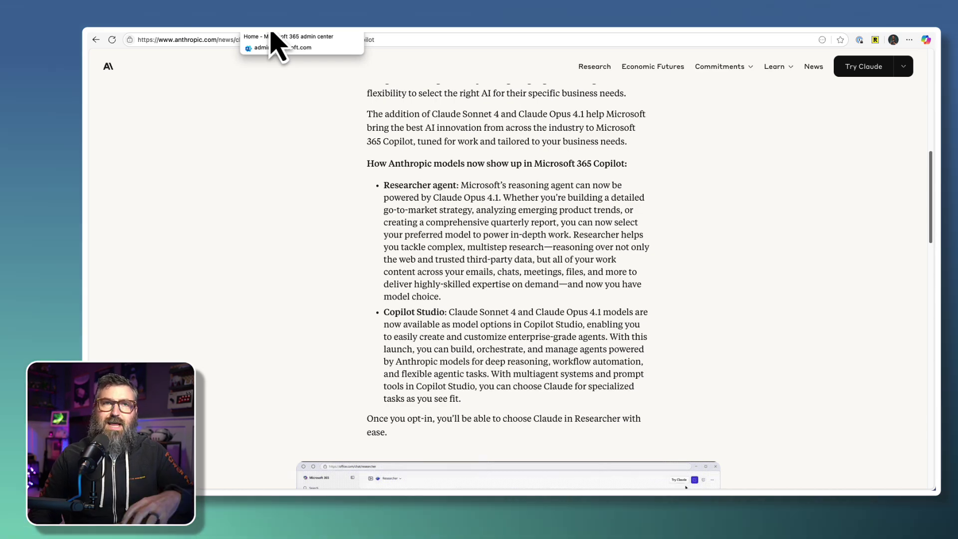
click(274, 44)
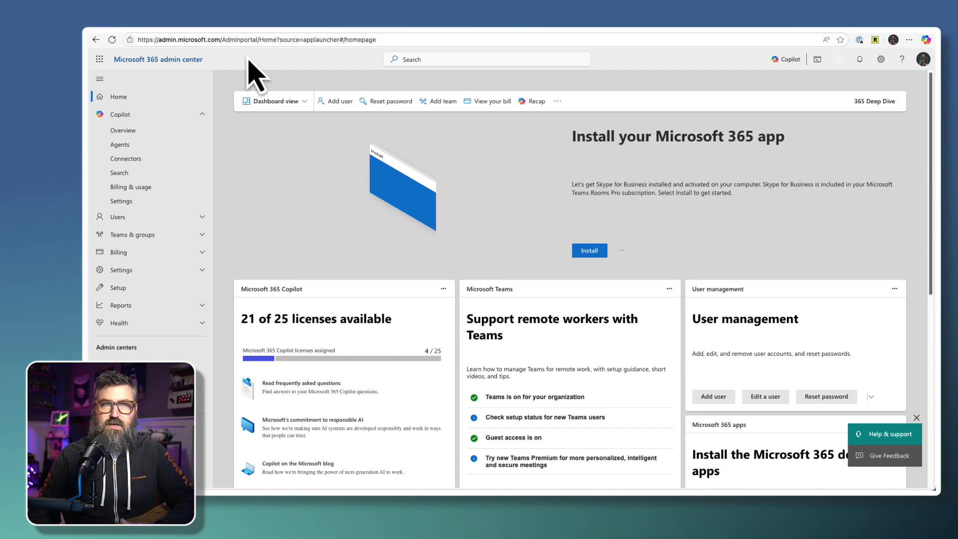
Step: Go to Copilot Settings, Data access, and open 'AI providers for other large language models'
click(125, 116)
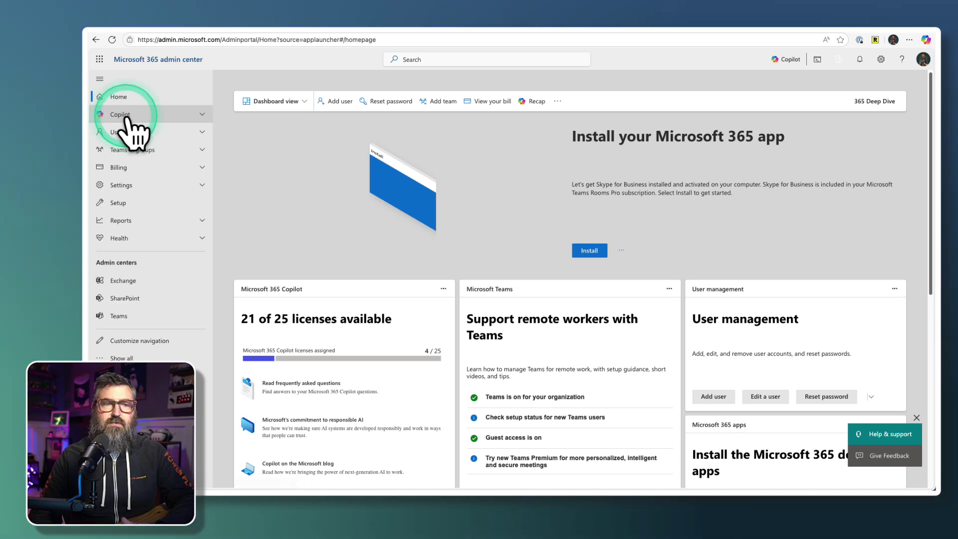
click(126, 116)
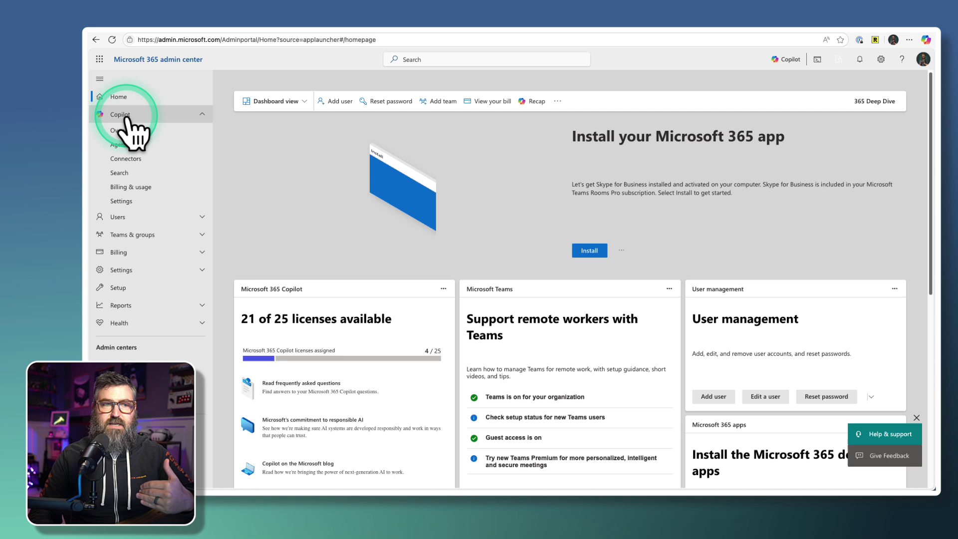
click(127, 202)
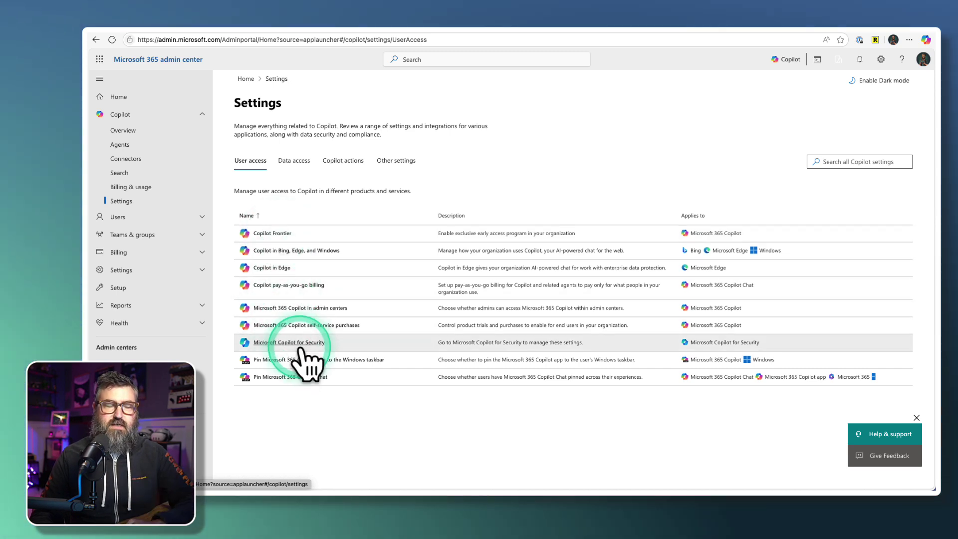
click(299, 165)
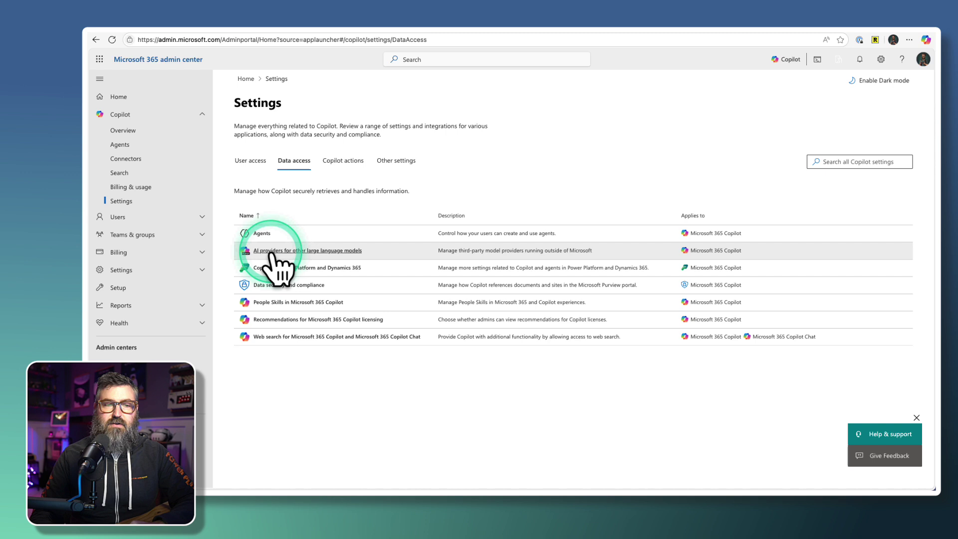
click(247, 251)
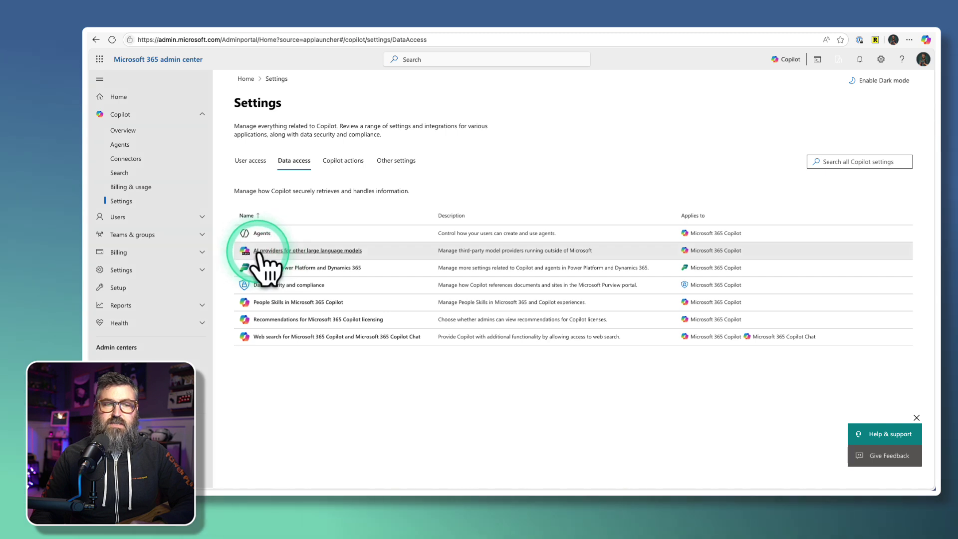
click(302, 252)
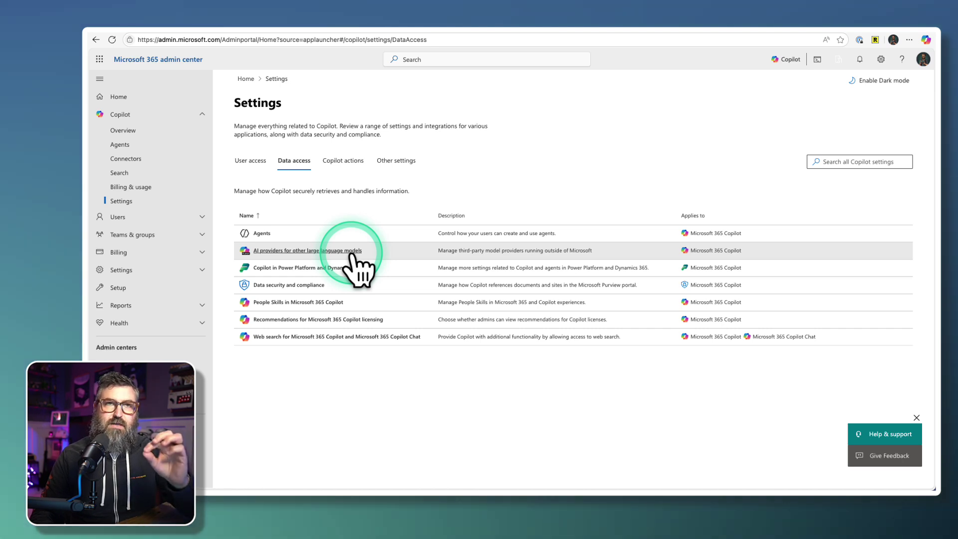
click(352, 254)
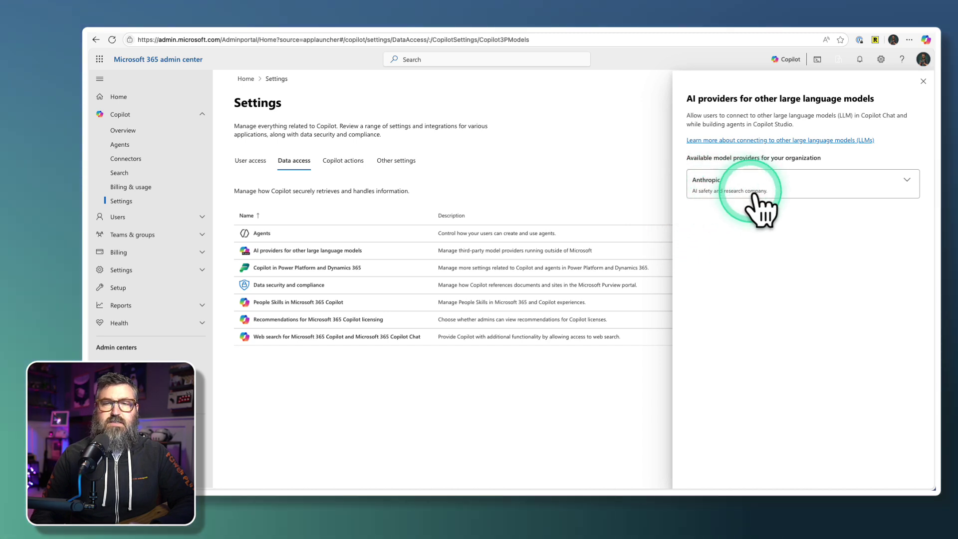
Step: Expand Anthropic's legal terms, read through them, and tick the Terms and Conditions agreement
click(847, 190)
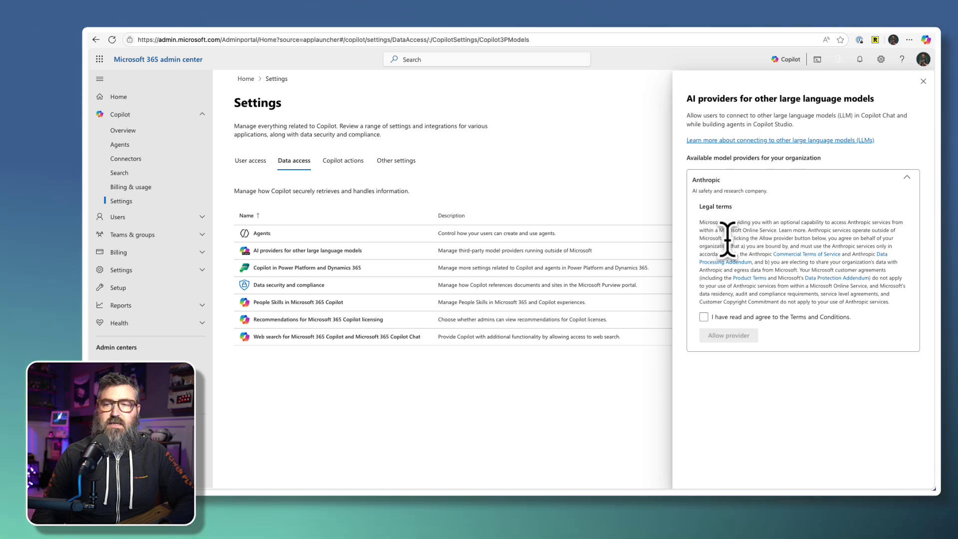
drag(727, 239, 772, 245)
drag(845, 242, 897, 279)
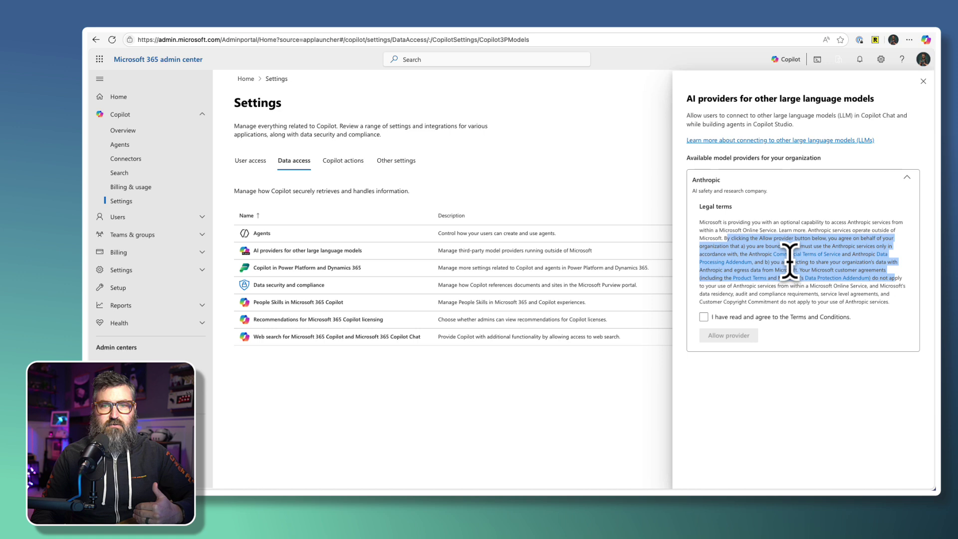
click(777, 259)
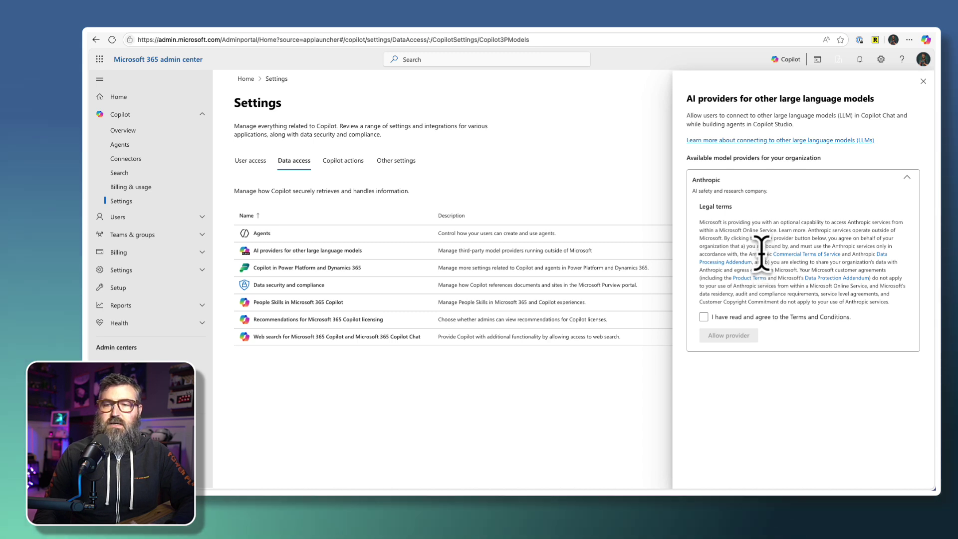
drag(756, 238, 777, 288)
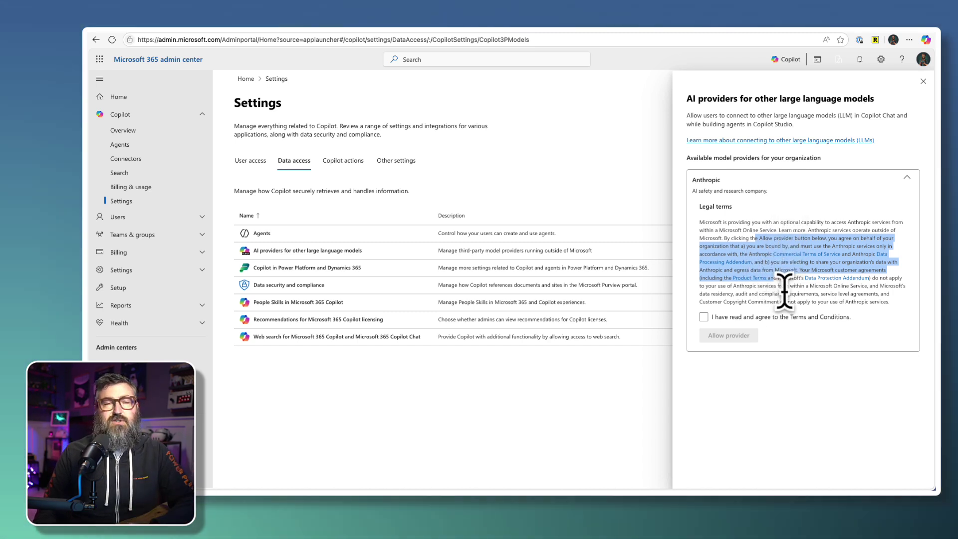
click(784, 291)
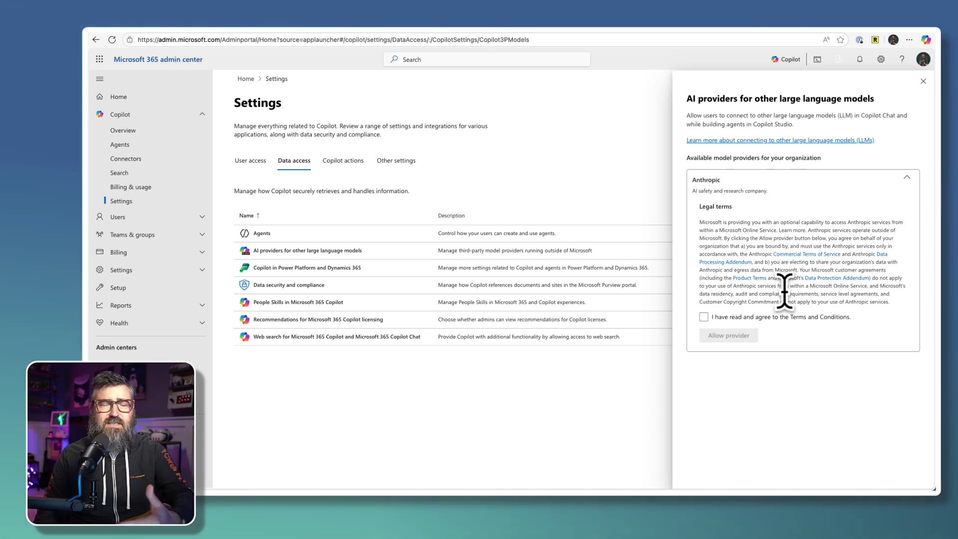
click(704, 317)
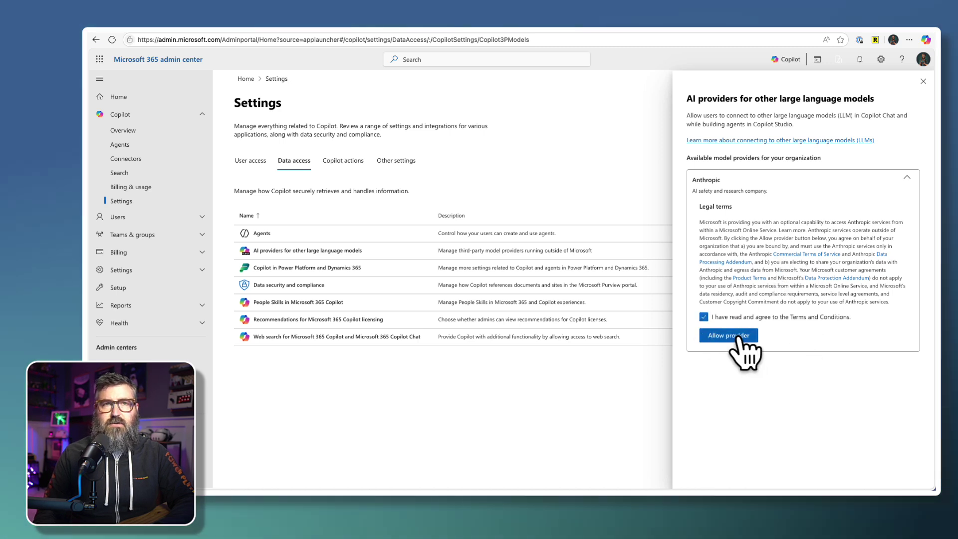
Step: Allow Anthropic as a provider and confirm it's usable in Copilot Chat and Copilot Studio
click(738, 339)
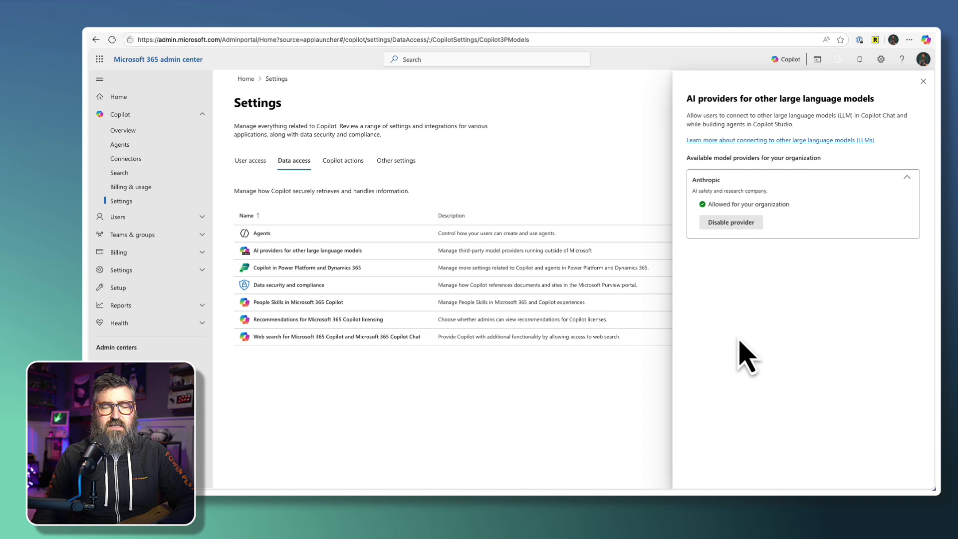
click(729, 226)
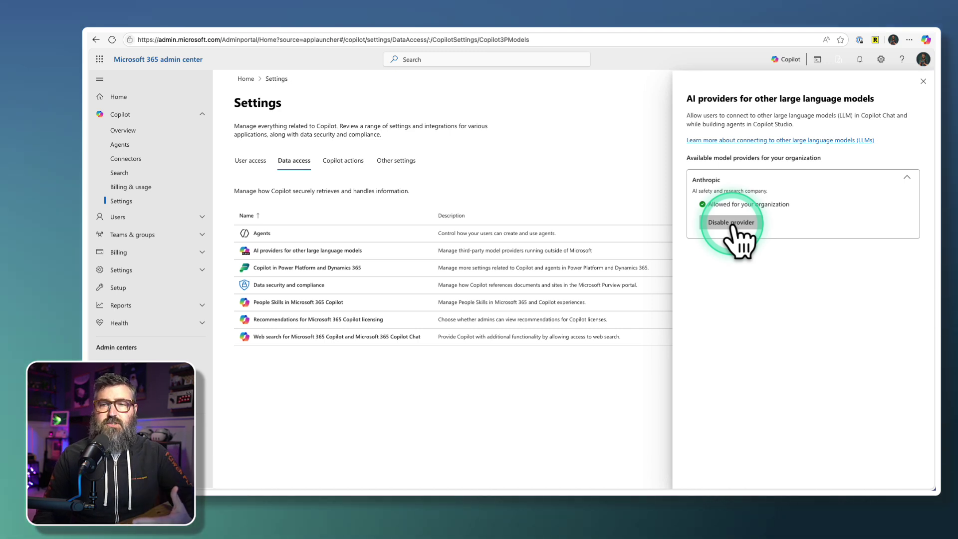
drag(860, 116, 859, 132)
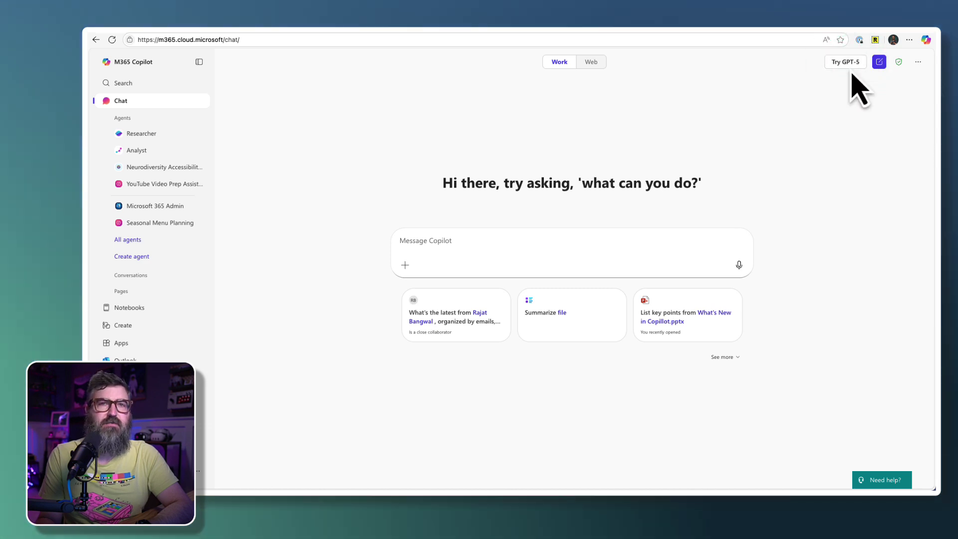
Step: Open the Researcher agent and switch on Try Claude
click(120, 140)
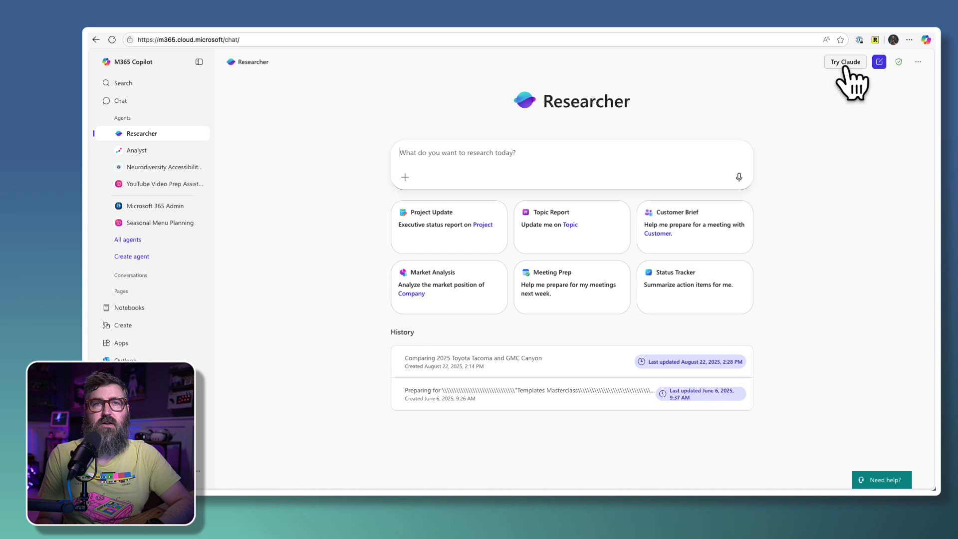
click(837, 67)
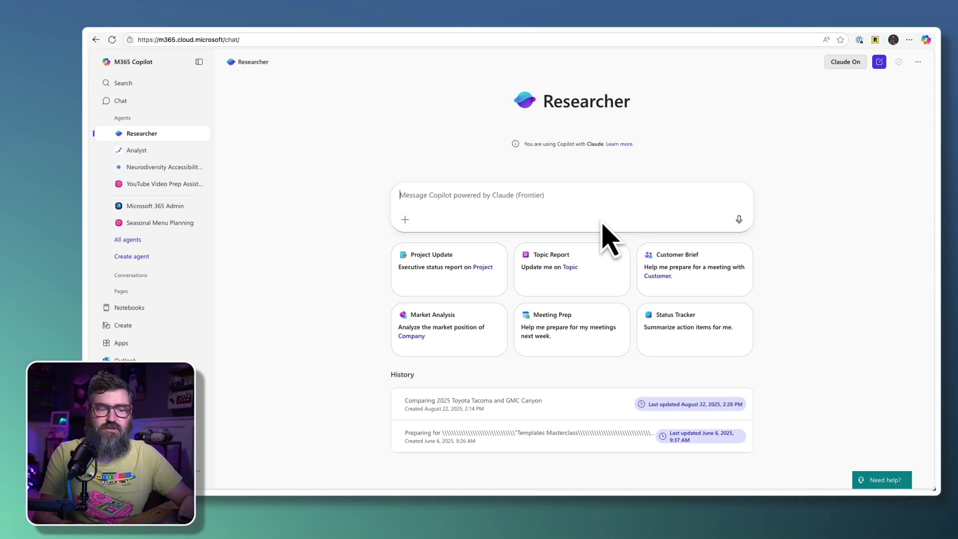
Step: Ask Researcher to 'Compare Synology vs Unifi UNAS-Pro'
text(Comparfe)
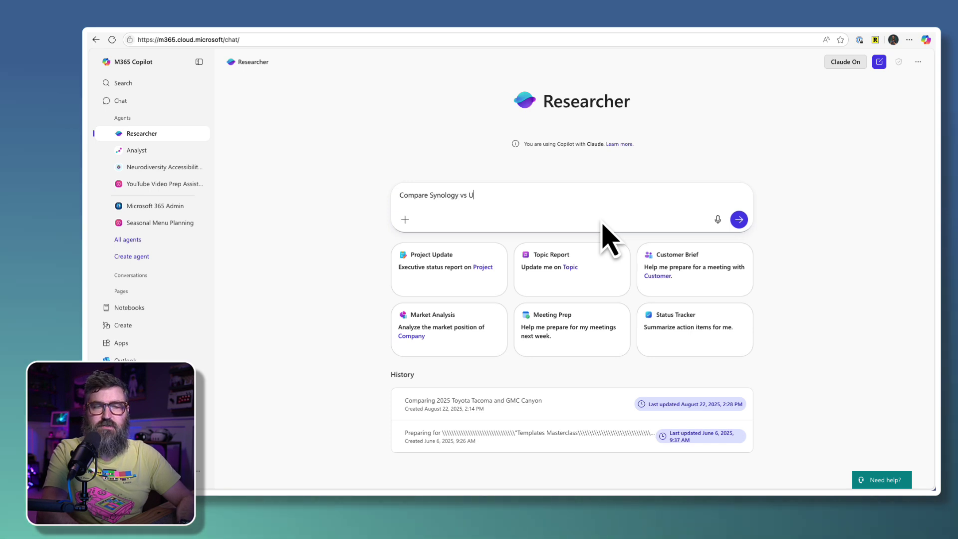
text(Synology vs Unifi U)
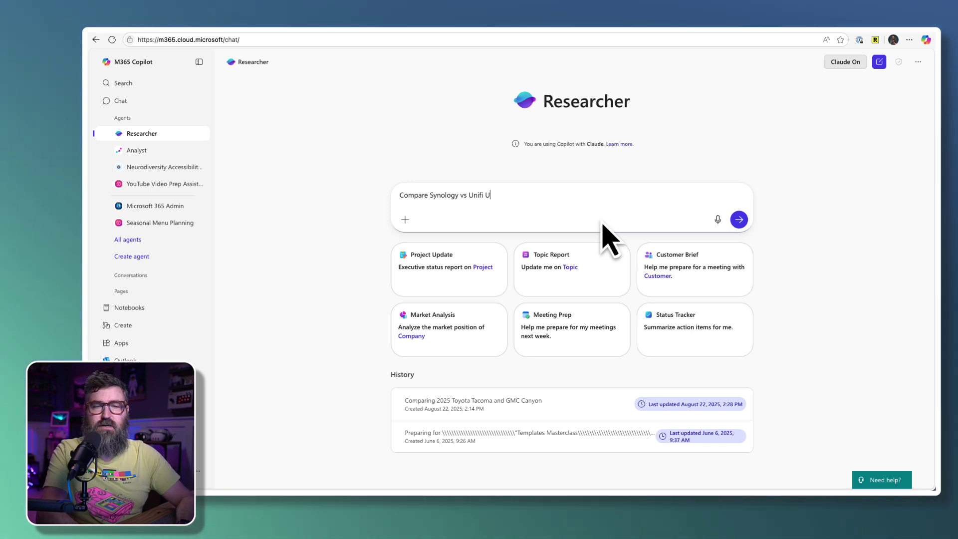
text(NAS-Pro)
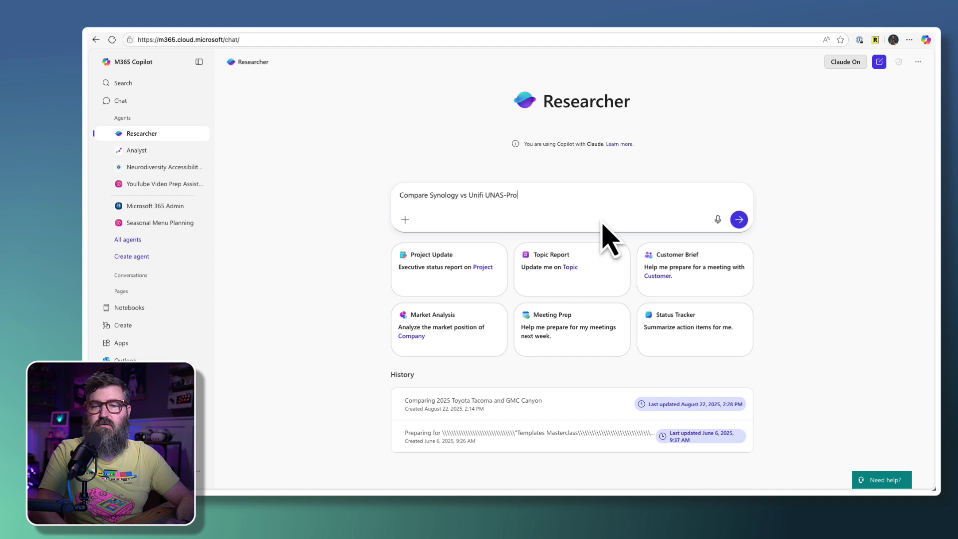
key(Return)
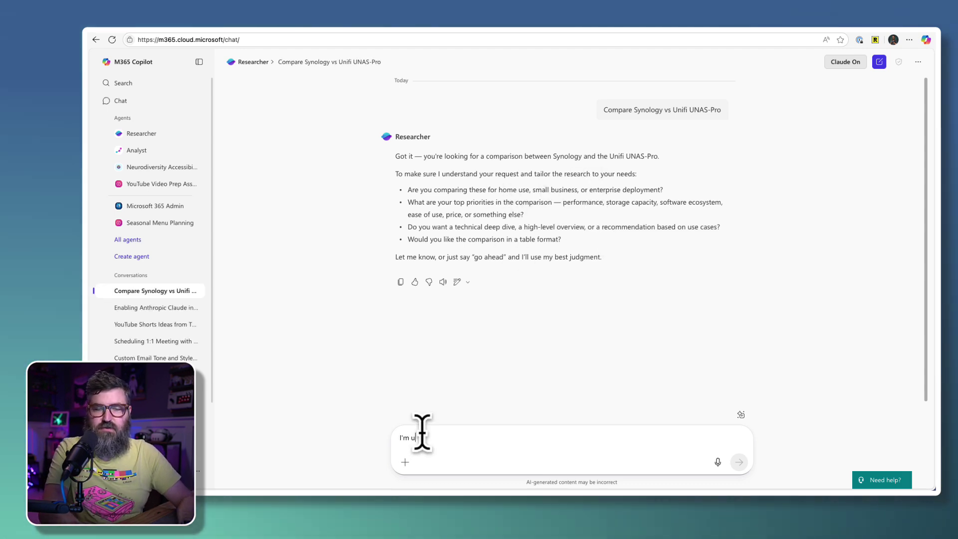
Step: Draft a reply: home use, capacity and ease-of-use priorities, one firm recommendation, an easy table
text(sing for home use. )
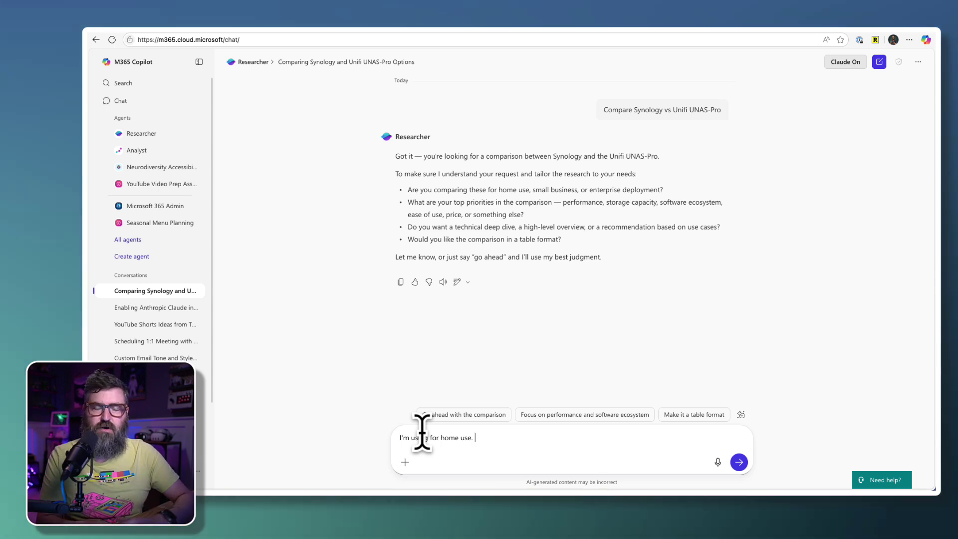
text(Top )
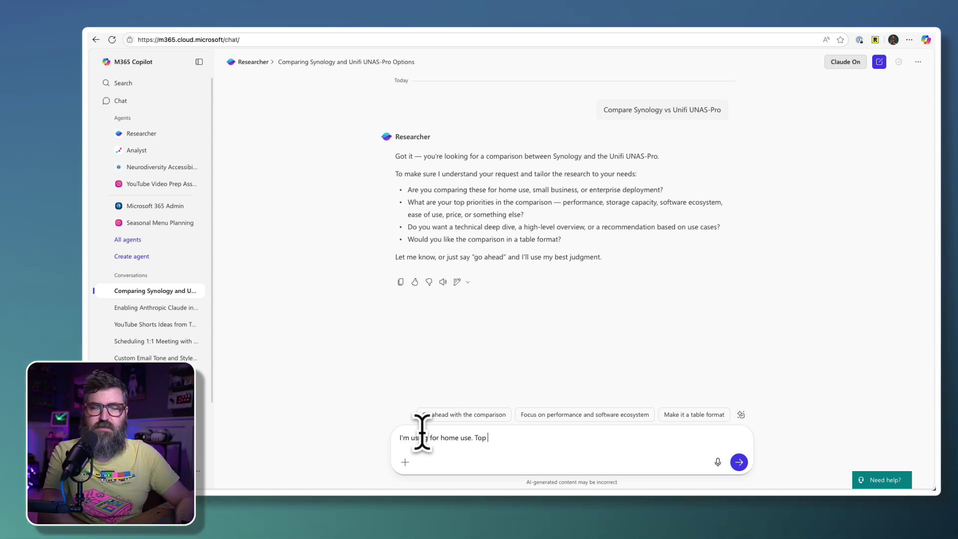
text(priorities)
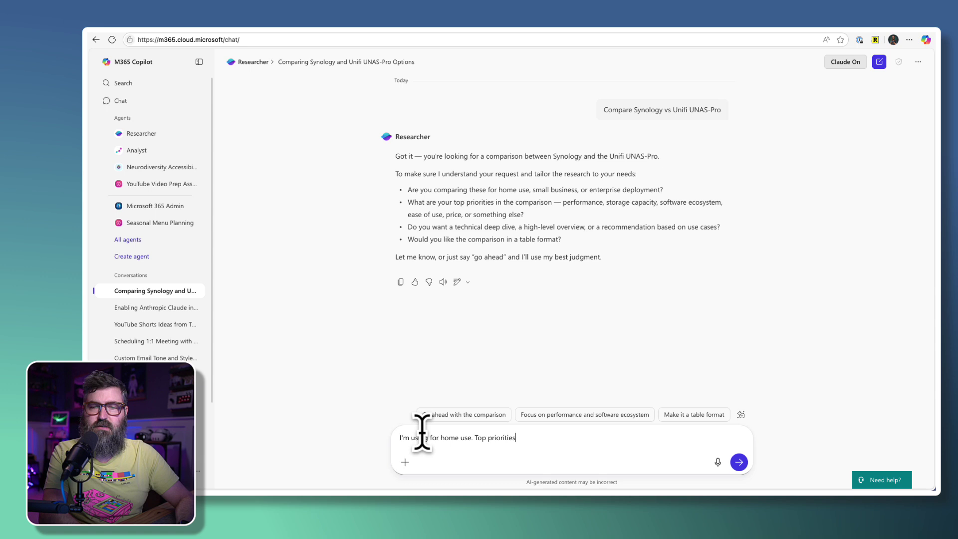
text( are capacity)
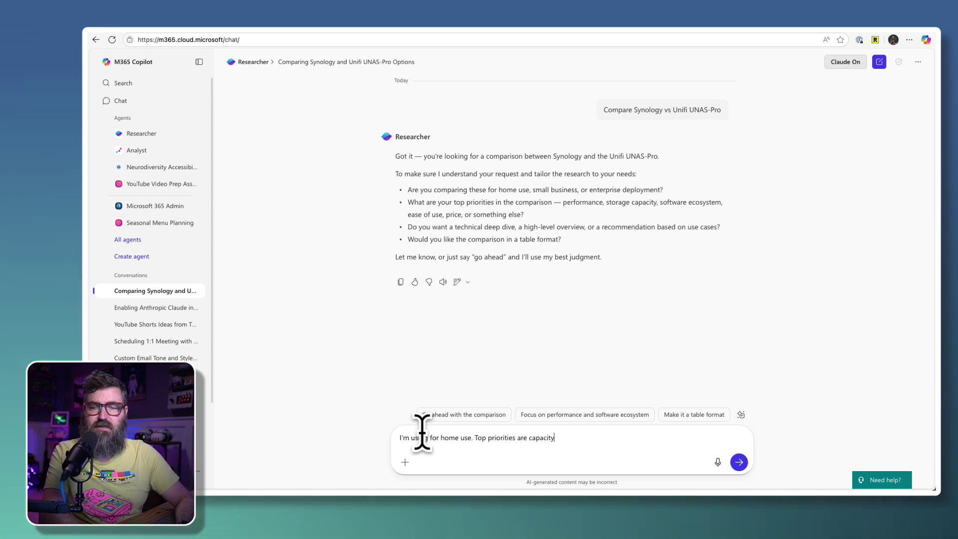
text( and eas)
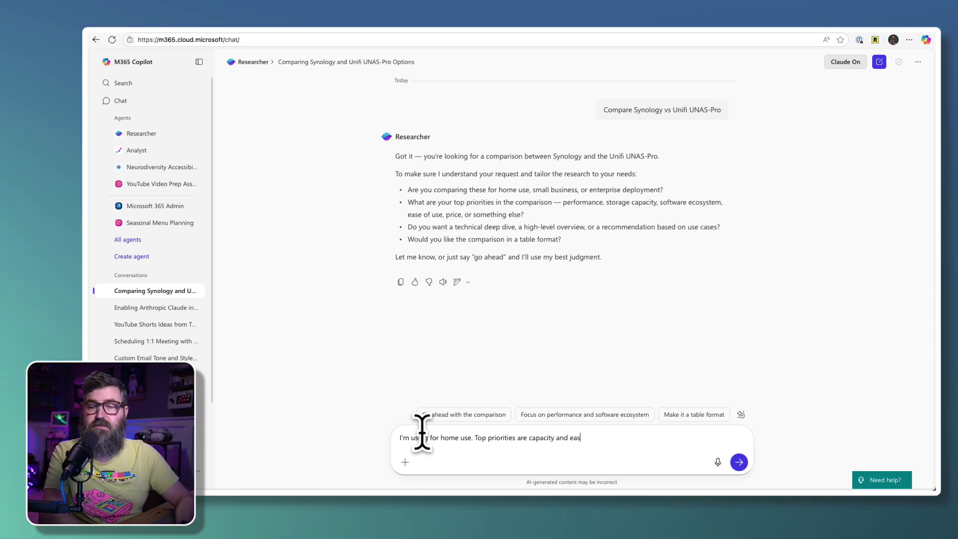
text(e of use)
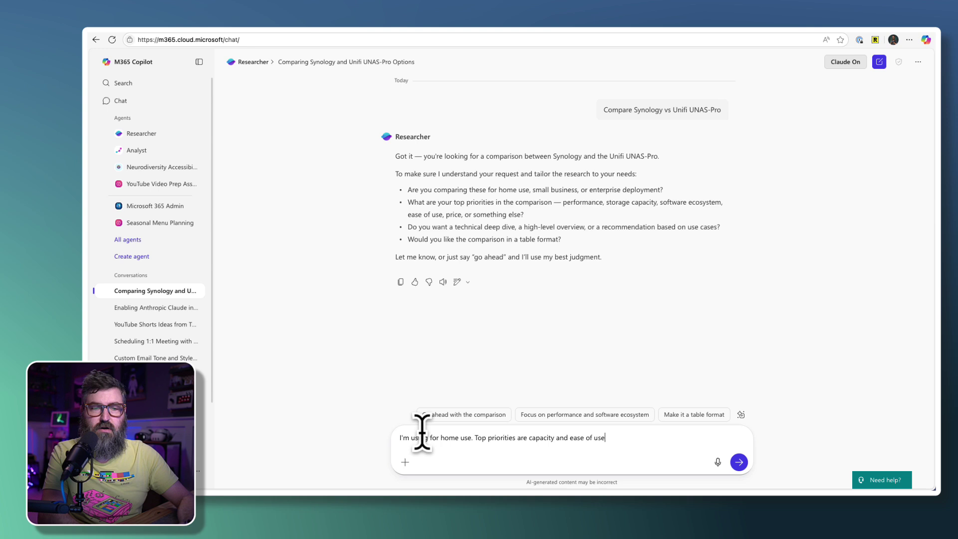
text(,)
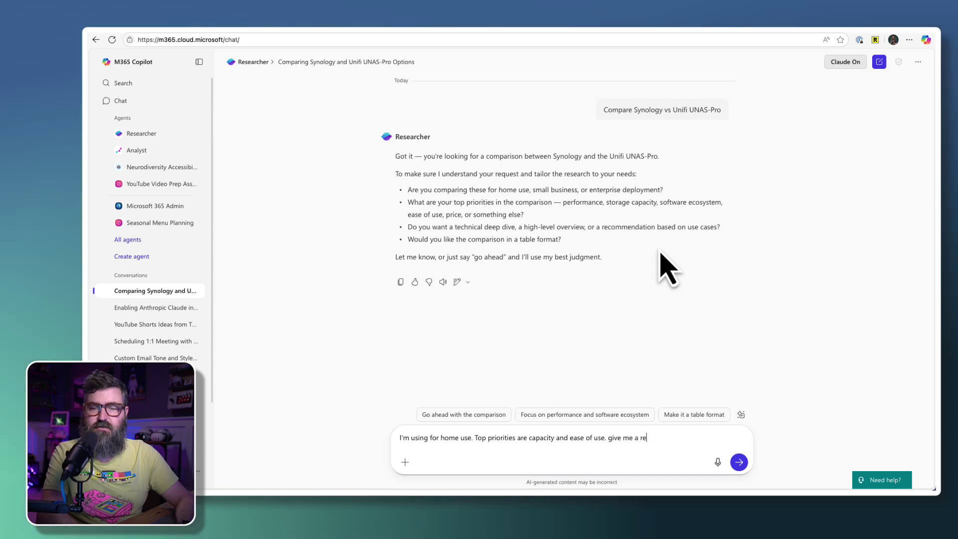
text(commendation, p)
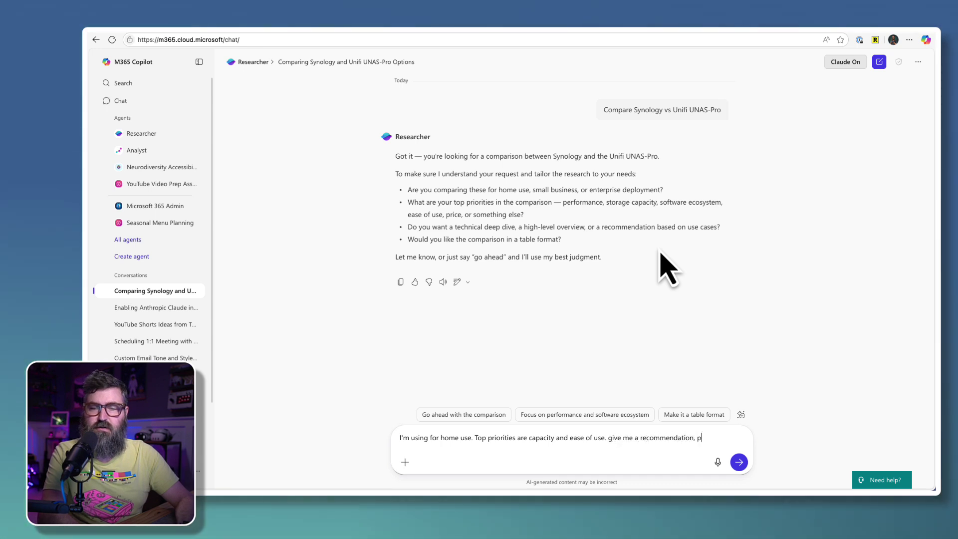
text(ick one and stick to)
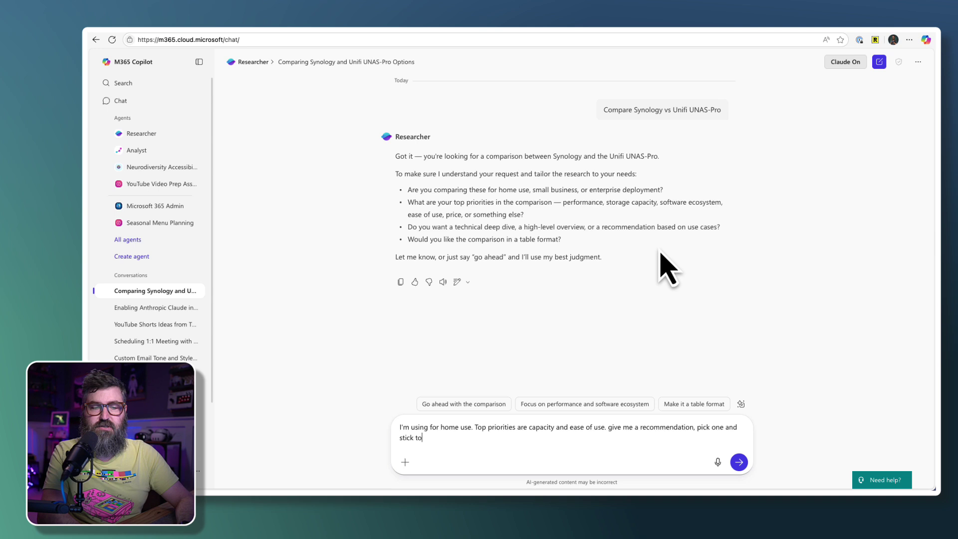
text( it.)
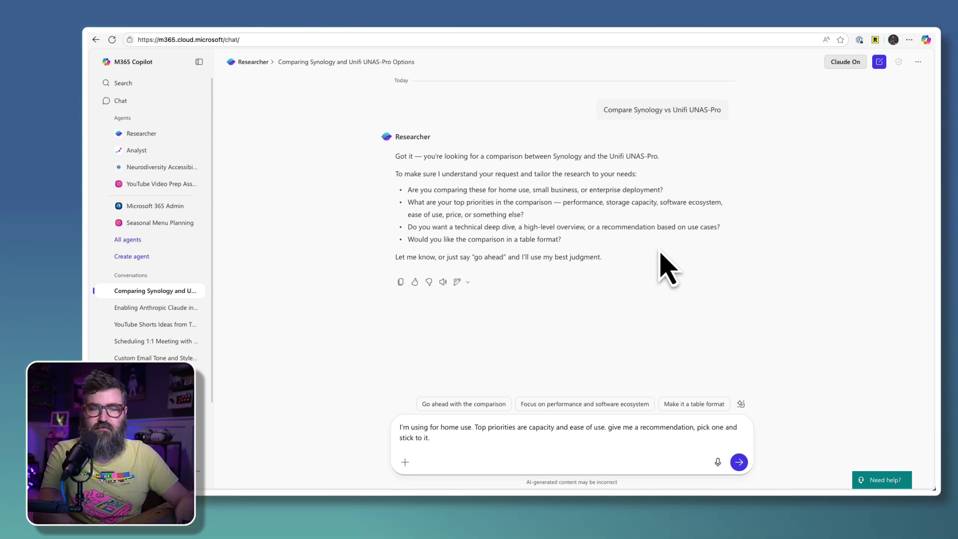
text(yes give me a tab)
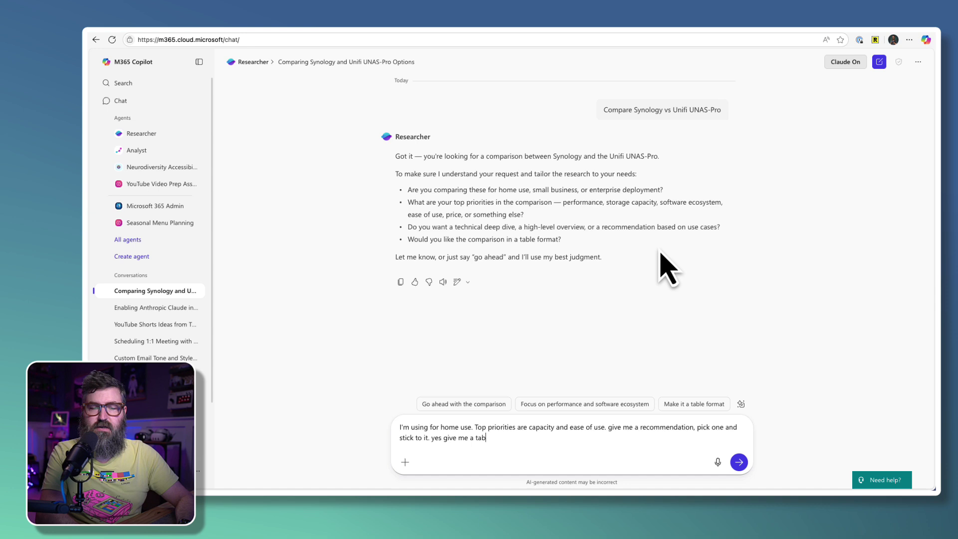
text(le that's easy to u)
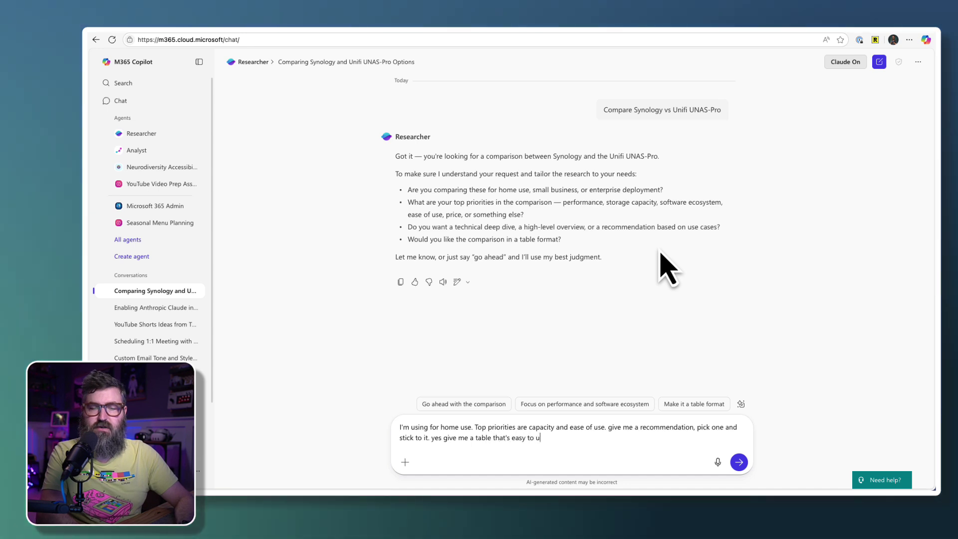
text(nderstand.)
Step: Send the home-use reply so Researcher starts its NAS research
key(Return)
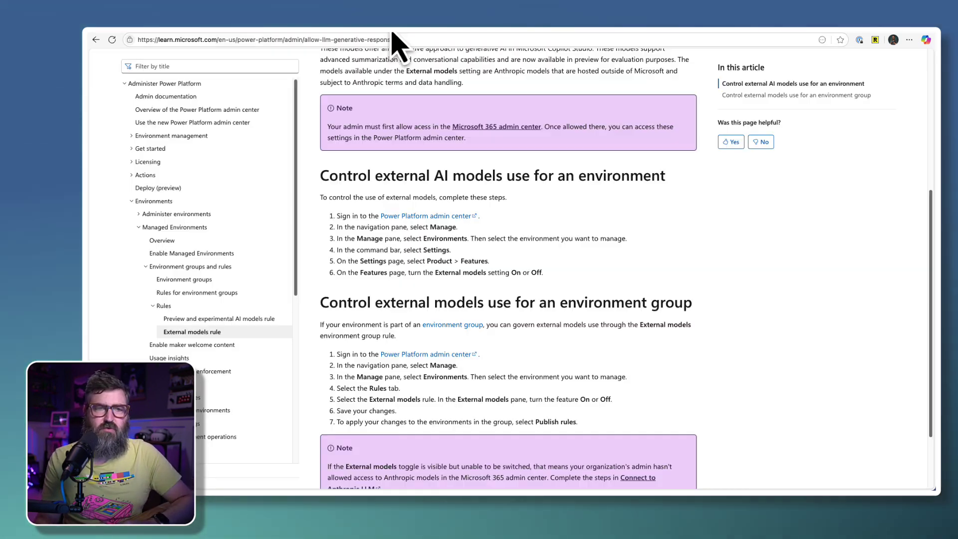
Step: Review the top of the Learn external-LLMs article, then go to the Power Platform admin center
scroll(432, 276, up, 5)
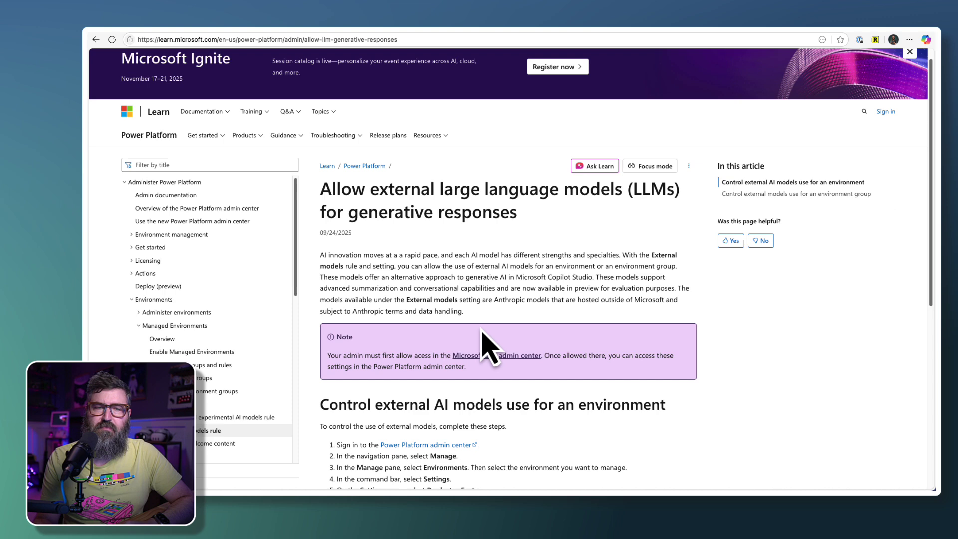
drag(321, 188, 628, 285)
click(585, 299)
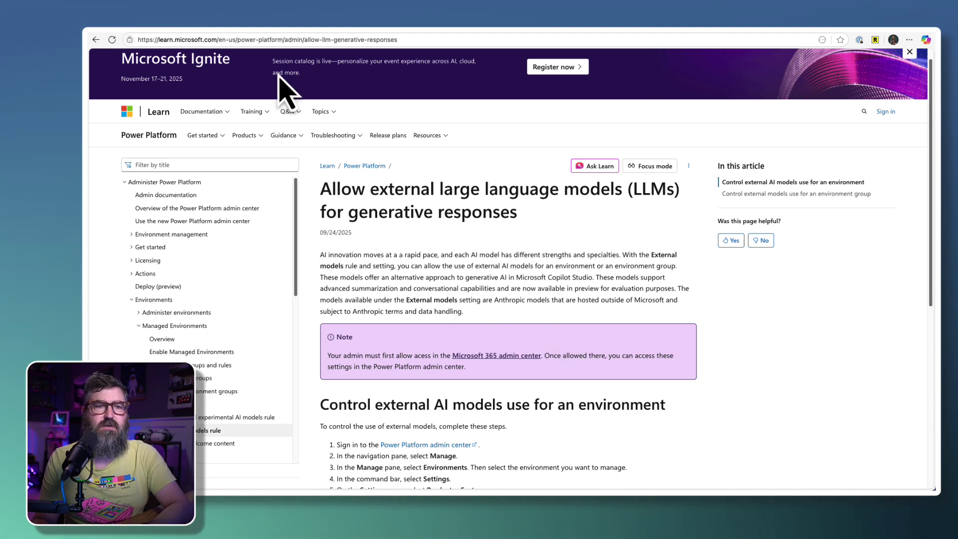
click(299, 40)
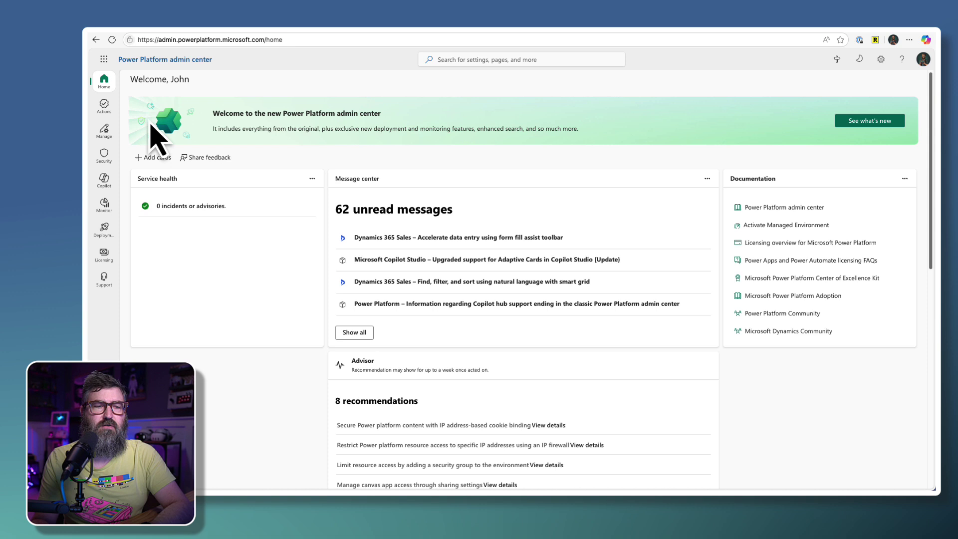
Step: Open the M365 Deep Dive (default) environment's settings and go to Product > Features
click(105, 139)
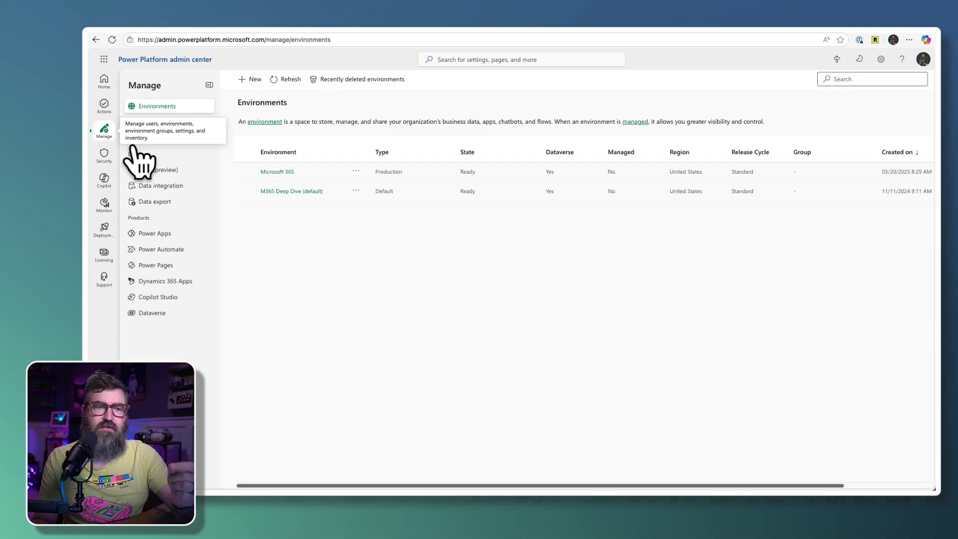
click(287, 193)
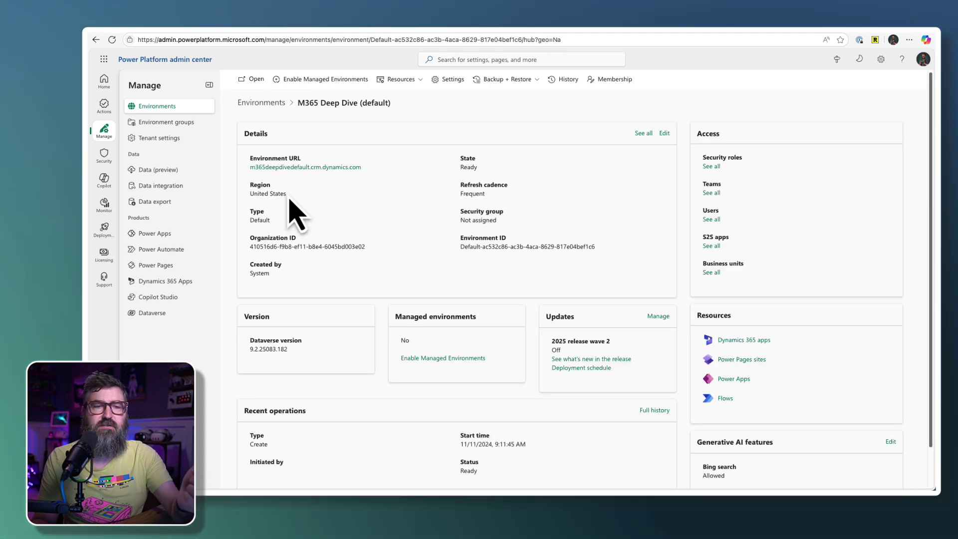
click(452, 82)
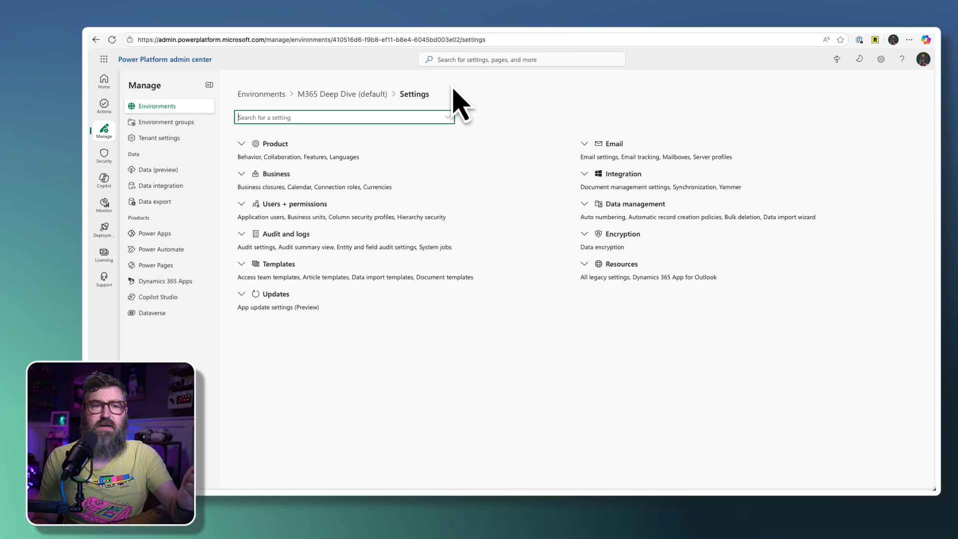
click(242, 144)
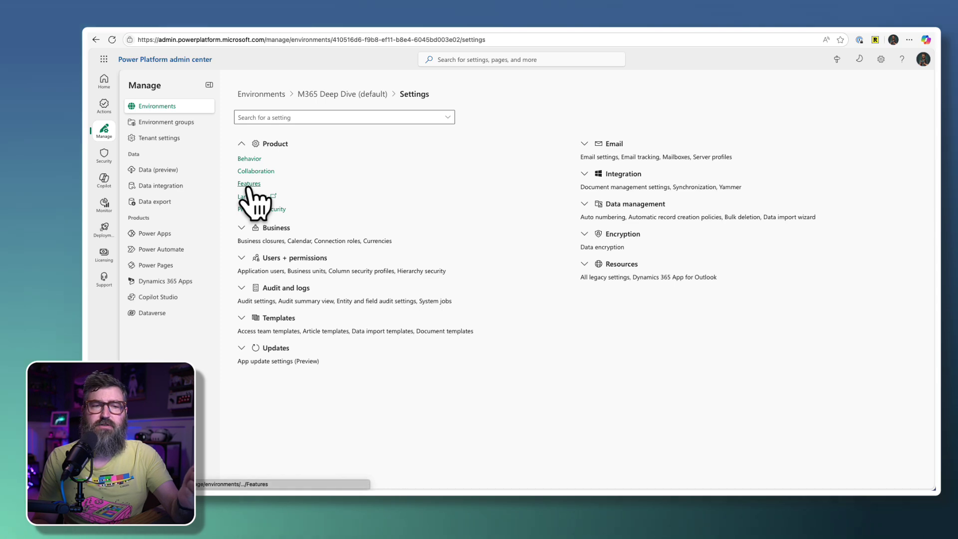
click(249, 185)
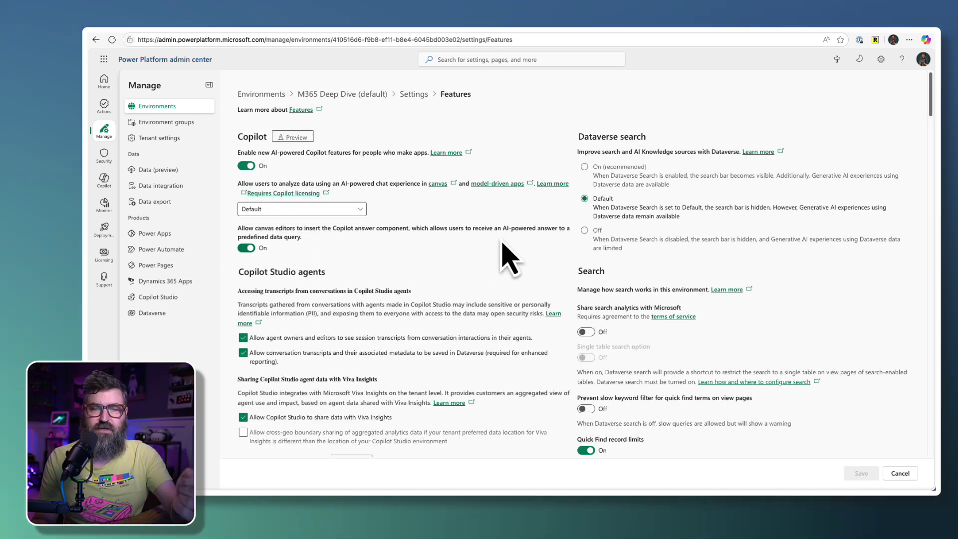
Step: Scroll through the Features page looking for an external models setting
scroll(509, 257, down, 2)
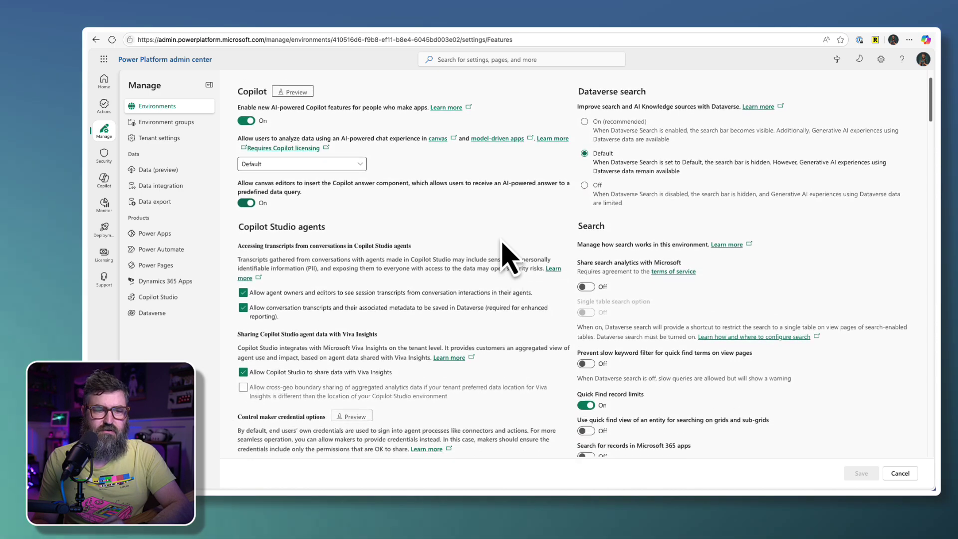
scroll(509, 257, down, 5)
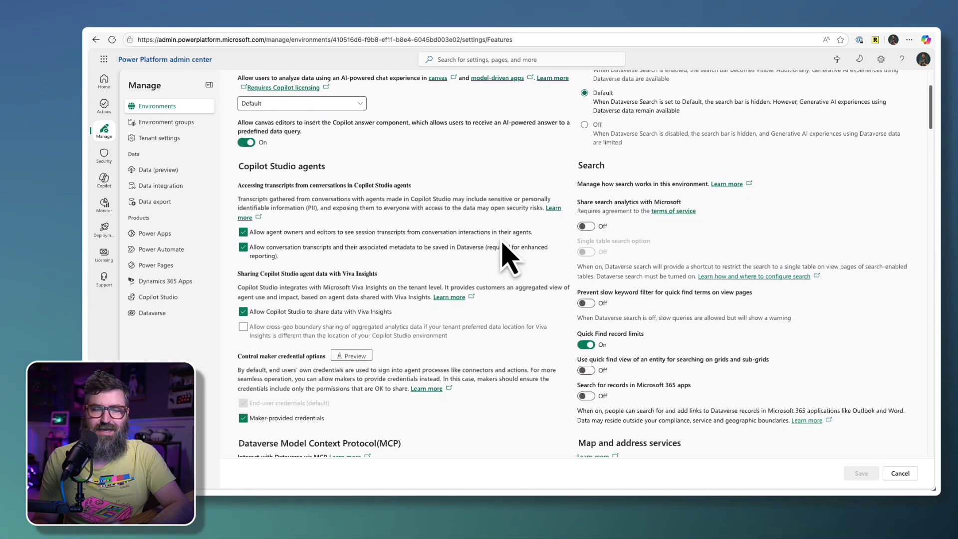
scroll(509, 257, down, 7)
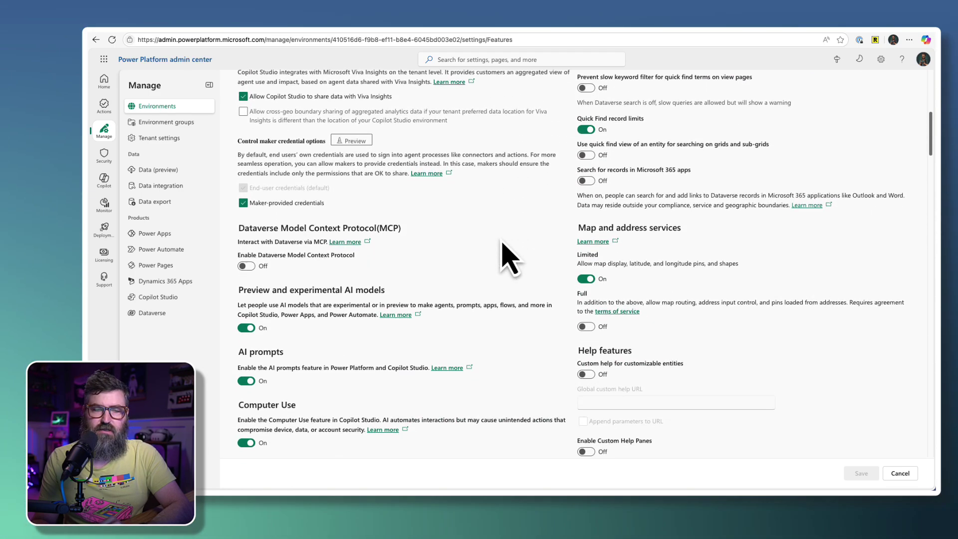
scroll(509, 257, down, 1)
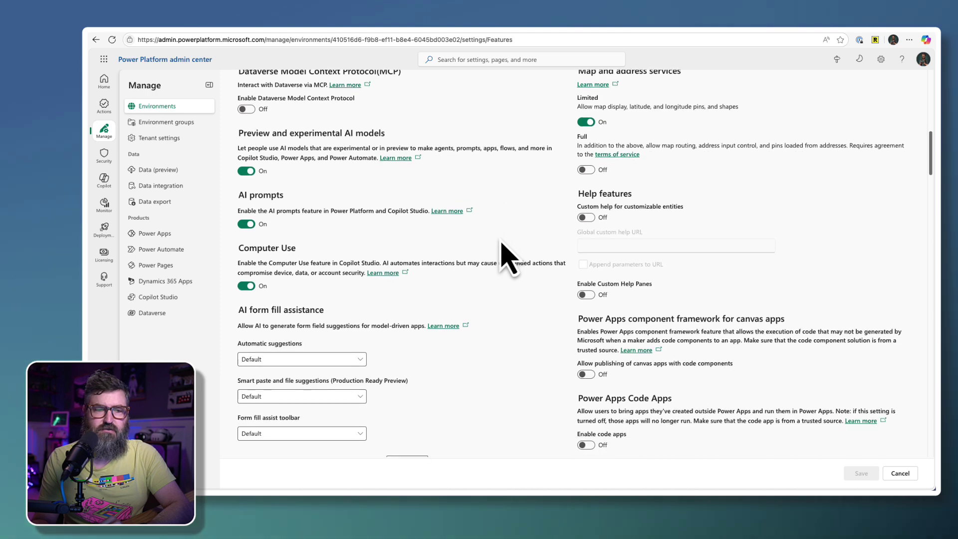
scroll(509, 240, down, 1)
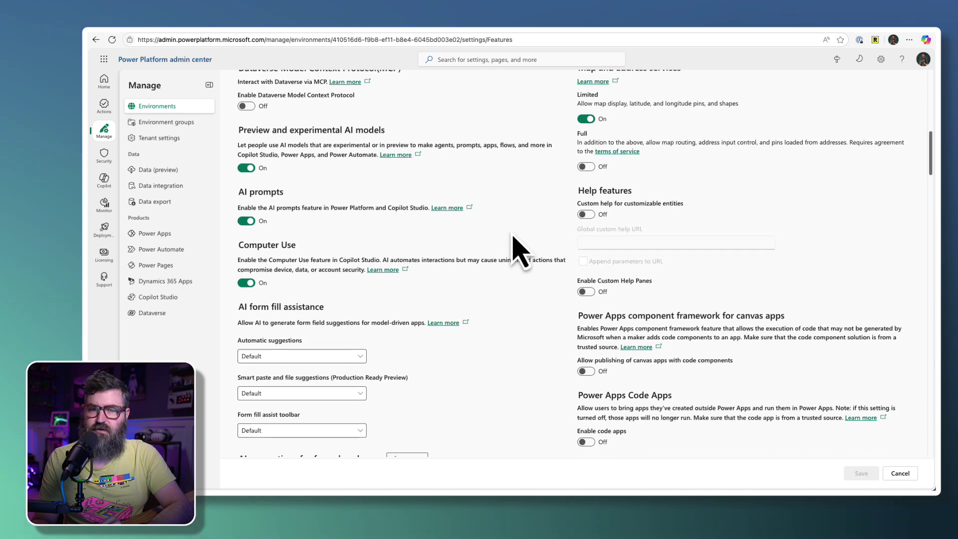
scroll(514, 237, down, 6)
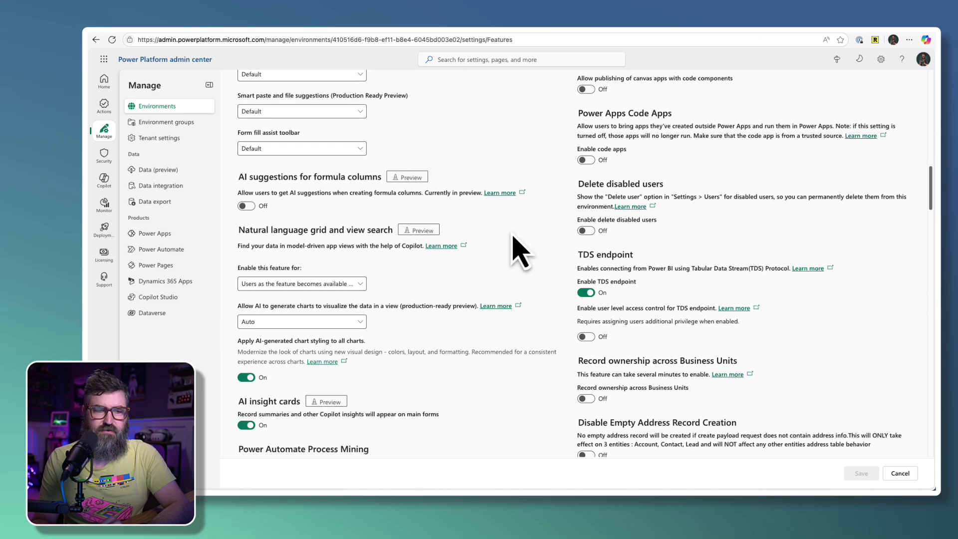
scroll(519, 252, down, 1)
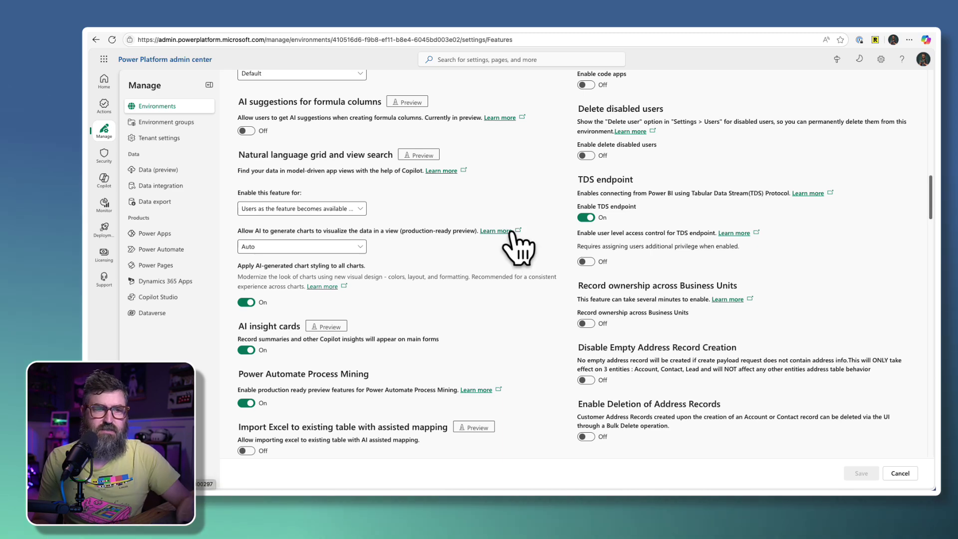
scroll(512, 231, up, 5)
Step: Search the Features page for 'exter' and then 'll', finding no external models match
key(ctrl+f)
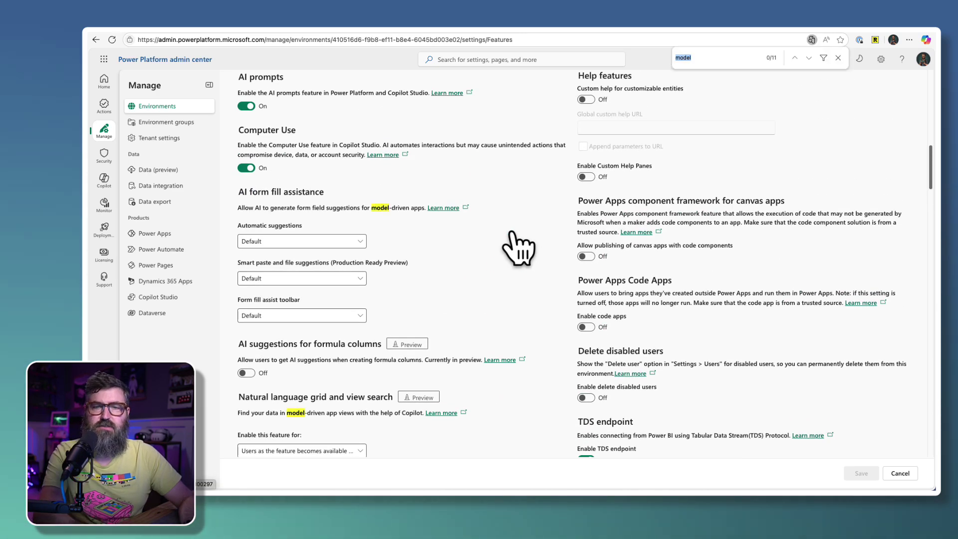
text(external)
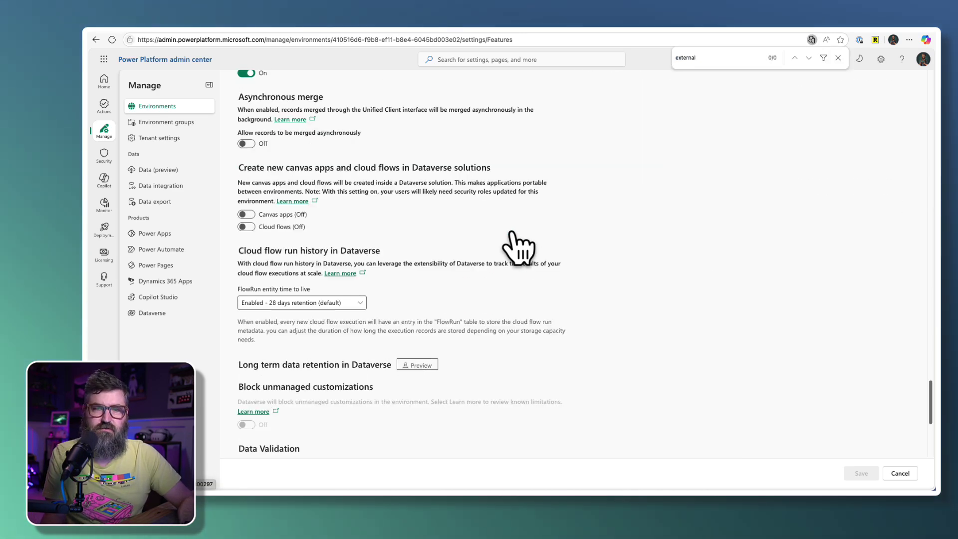
key(ctrl+a)
text(ll)
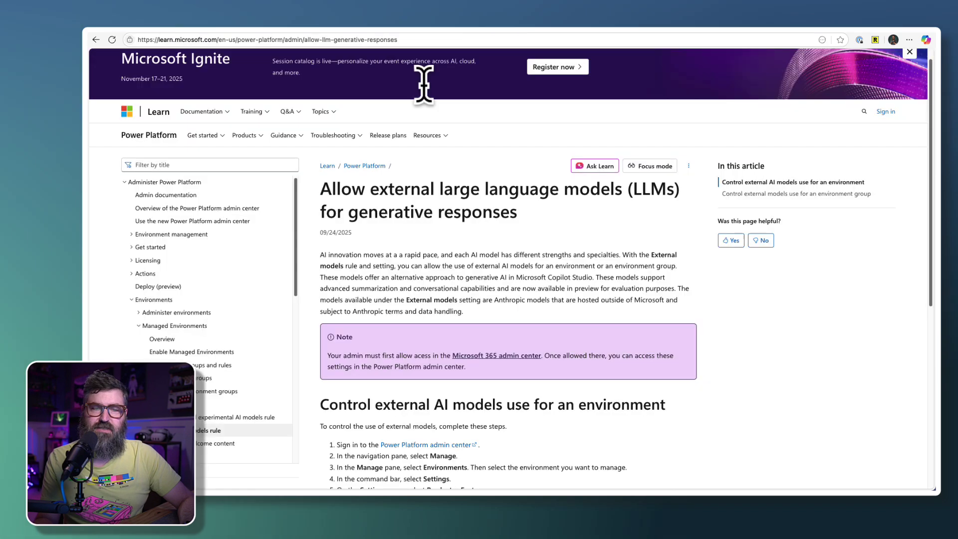
Step: Scroll the Learn article to the 'Control external AI models use for an environment' steps
scroll(519, 369, down, 5)
scroll(503, 344, down, 1)
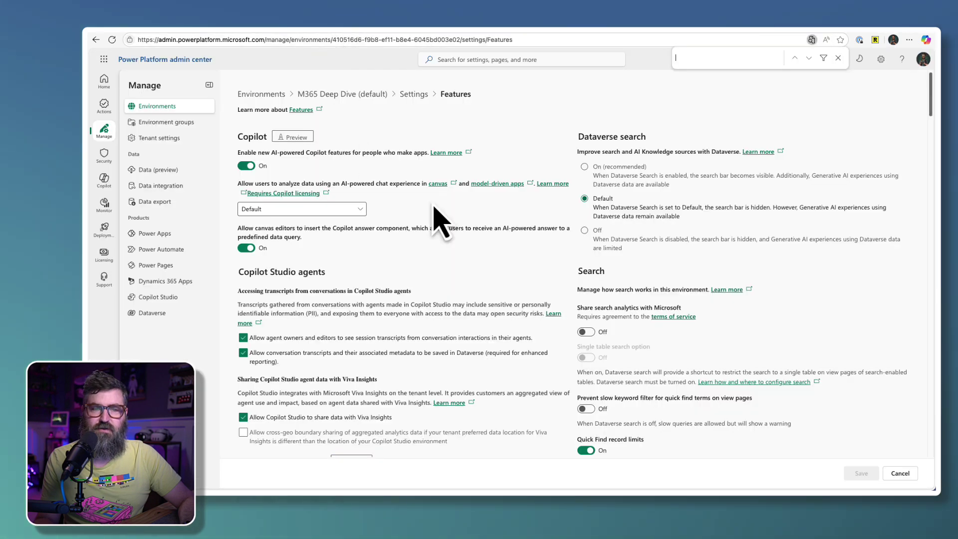
scroll(549, 249, down, 1)
scroll(569, 267, down, 1)
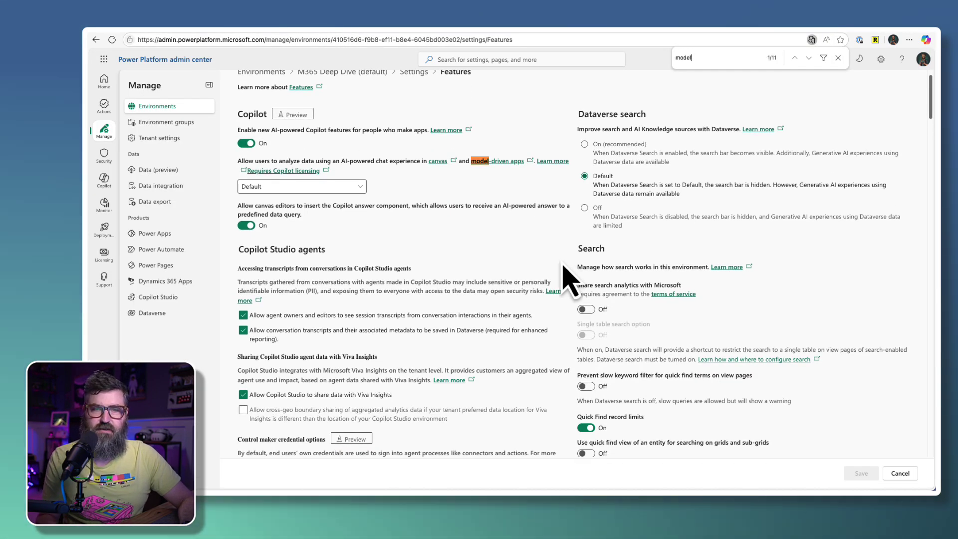
Step: Search Features for 'models' and step through both matches, landing on Preview and experimental AI models
key(Return)
text(s)
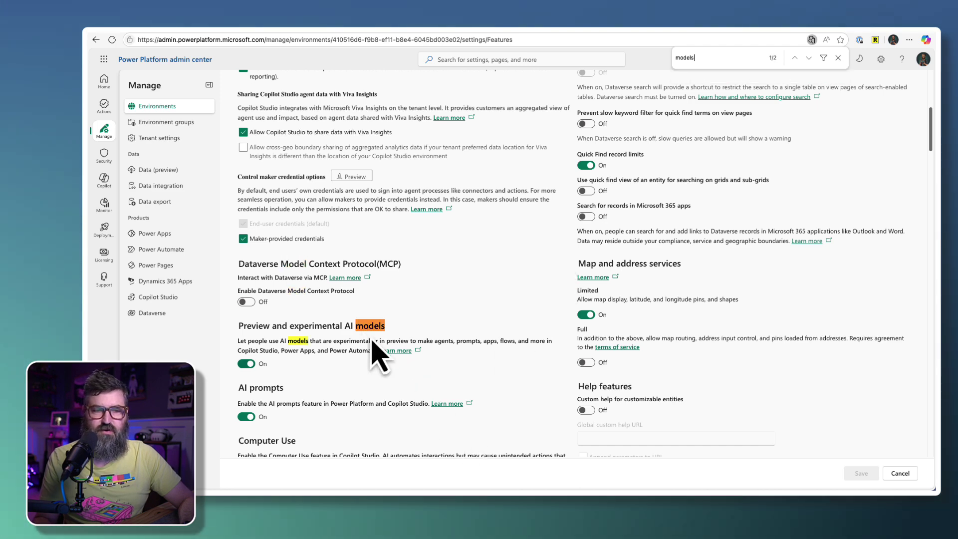
scroll(399, 310, down, 3)
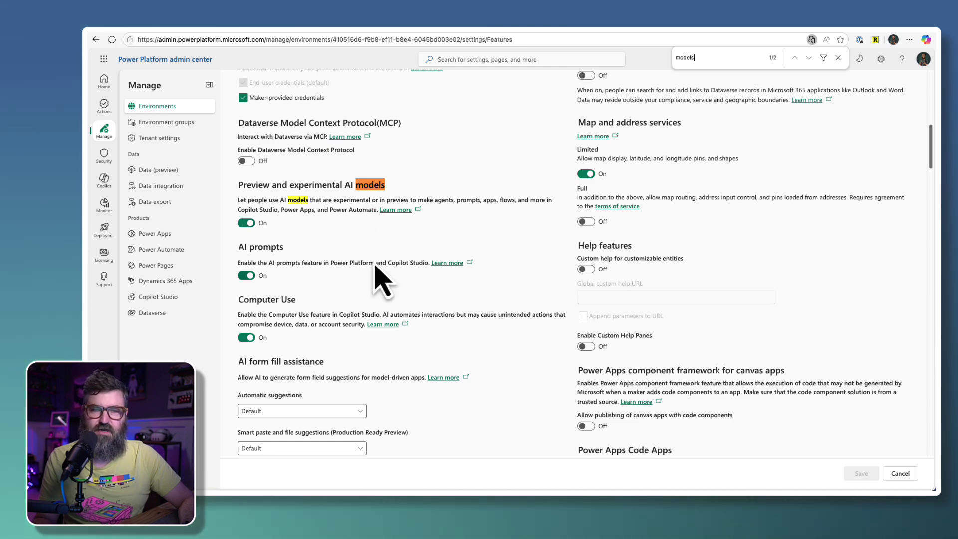
scroll(381, 280, down, 6)
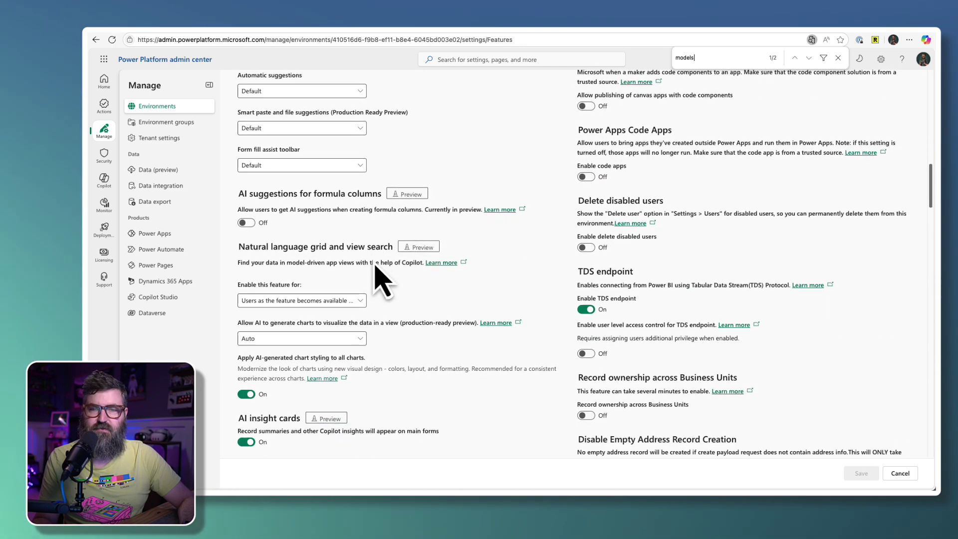
scroll(381, 280, down, 3)
key(Return)
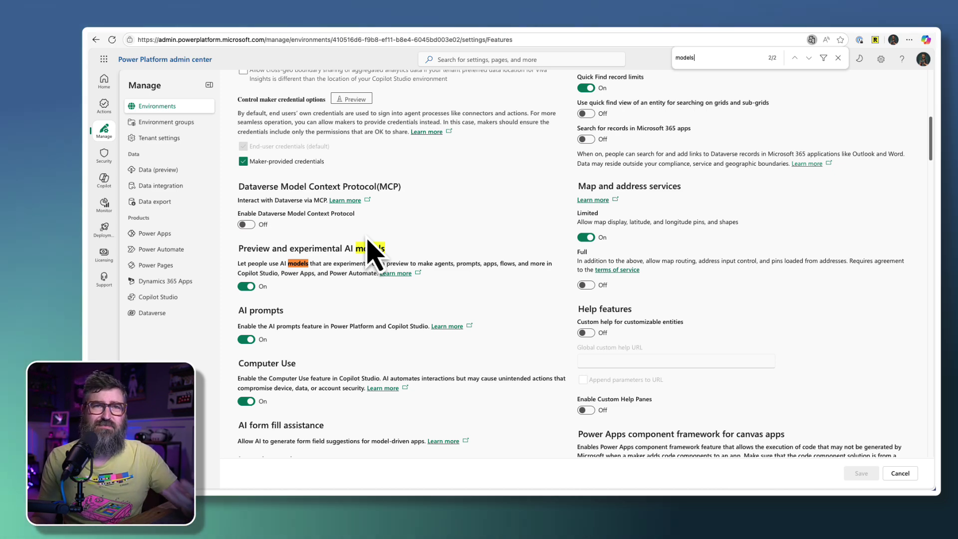
scroll(405, 269, up, 4)
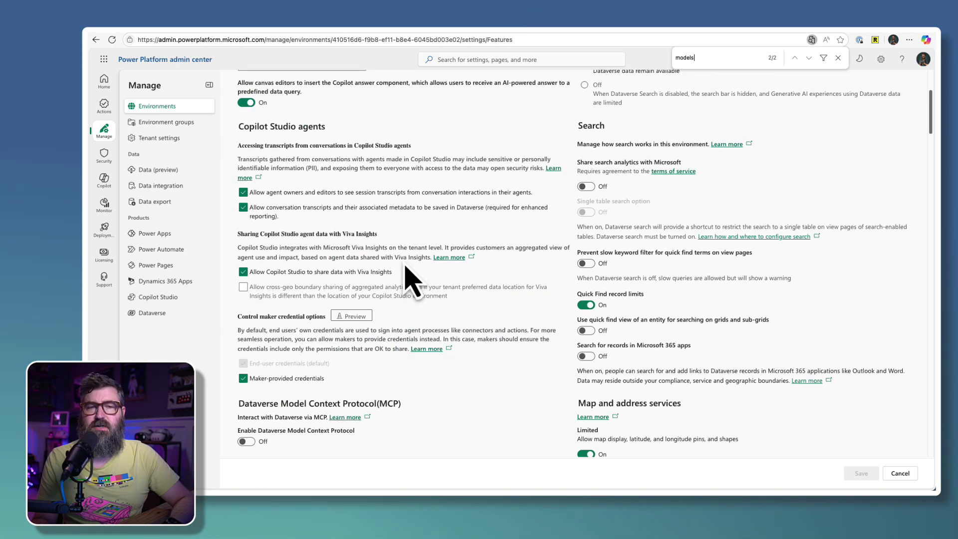
scroll(405, 270, up, 3)
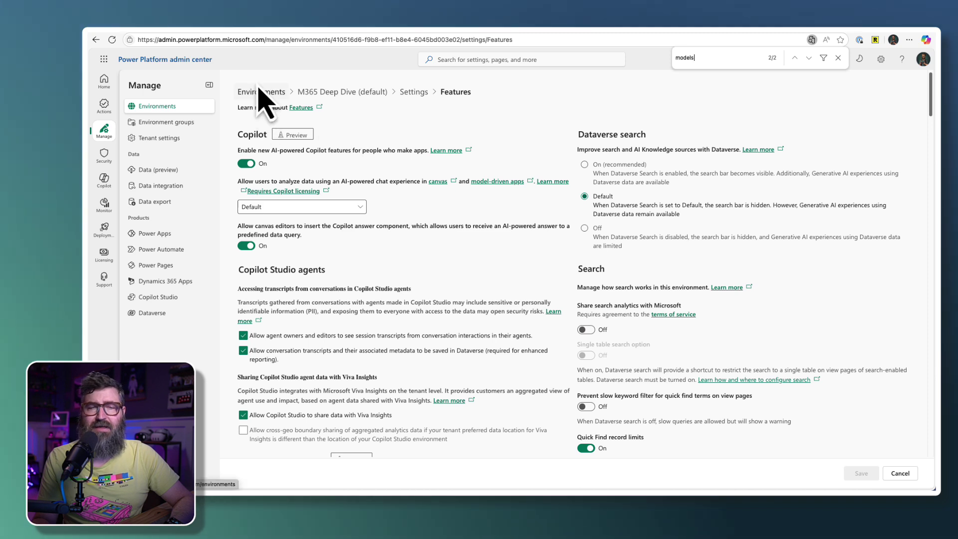
Step: Confirm Preview and experimental AI models is On in the environment's Features settings
click(257, 95)
click(335, 94)
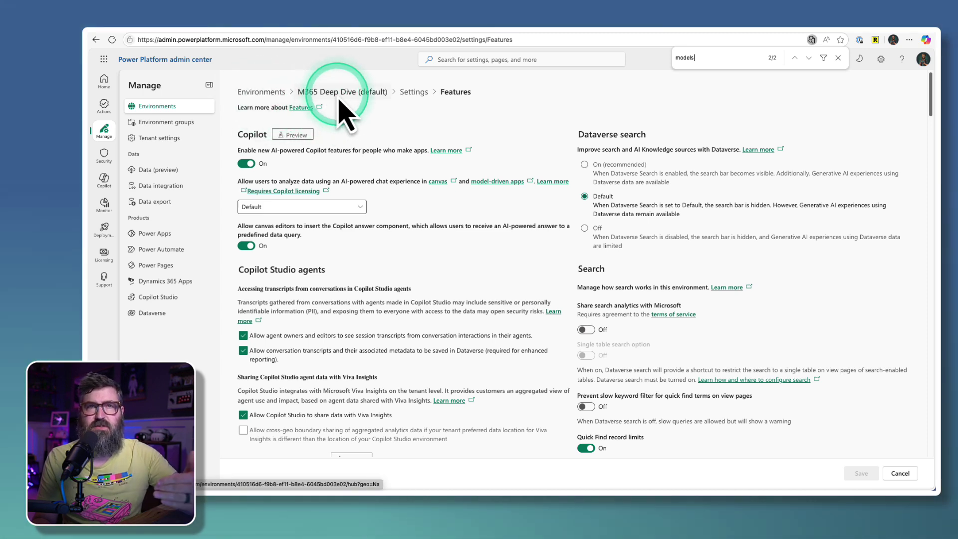
click(409, 93)
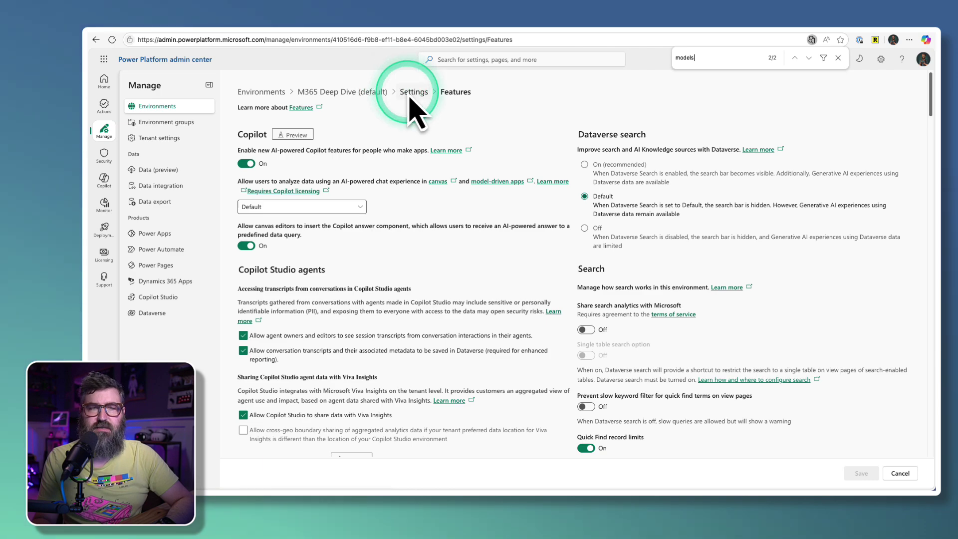
click(470, 96)
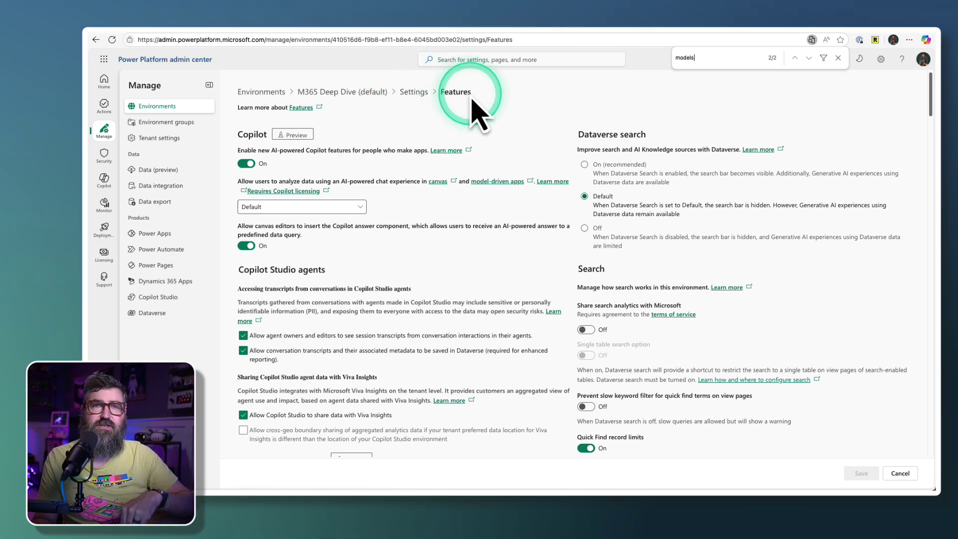
scroll(457, 319, down, 3)
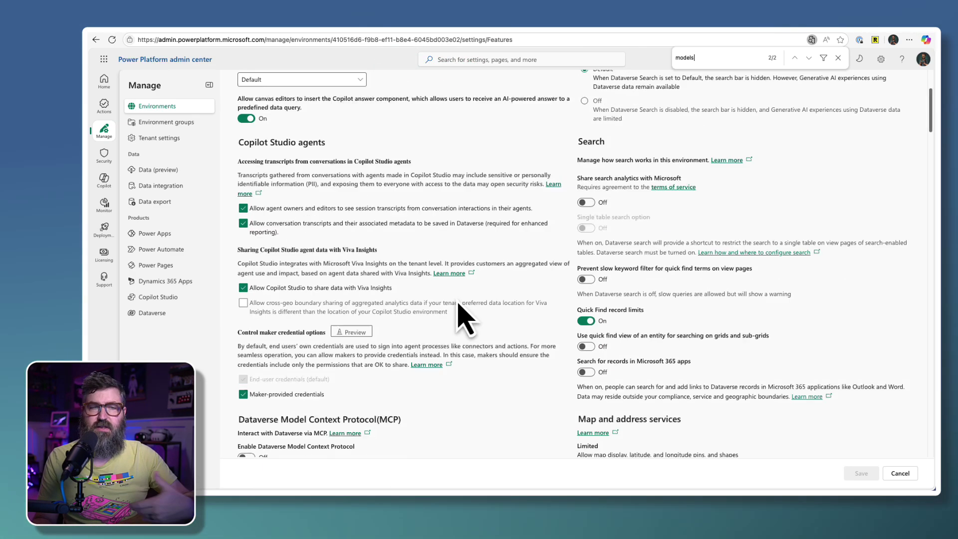
scroll(459, 305, down, 7)
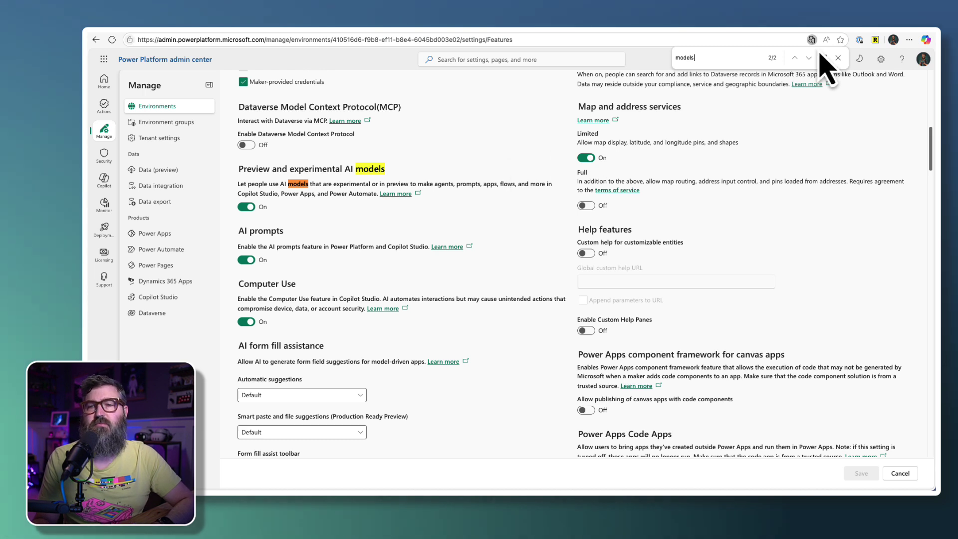
Step: Close the find bar and read the Researcher's Synology DS923+ vs UniFi UNAS Pro report and table
click(838, 59)
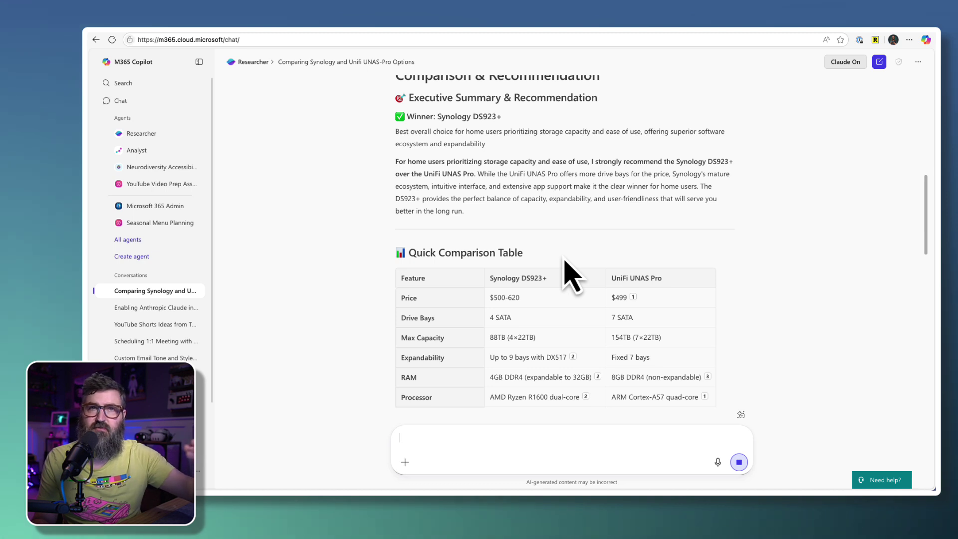
scroll(569, 274, down, 4)
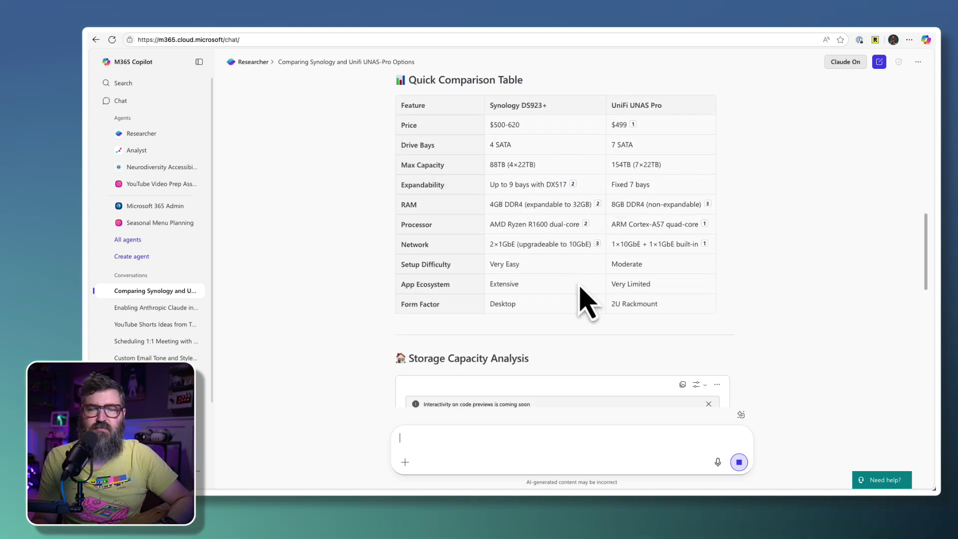
scroll(577, 302, down, 5)
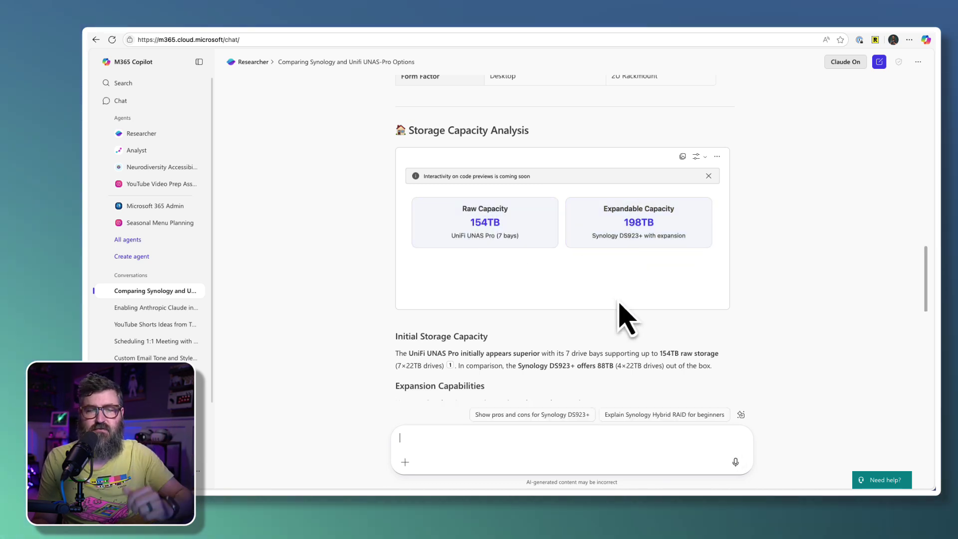
scroll(624, 317, down, 3)
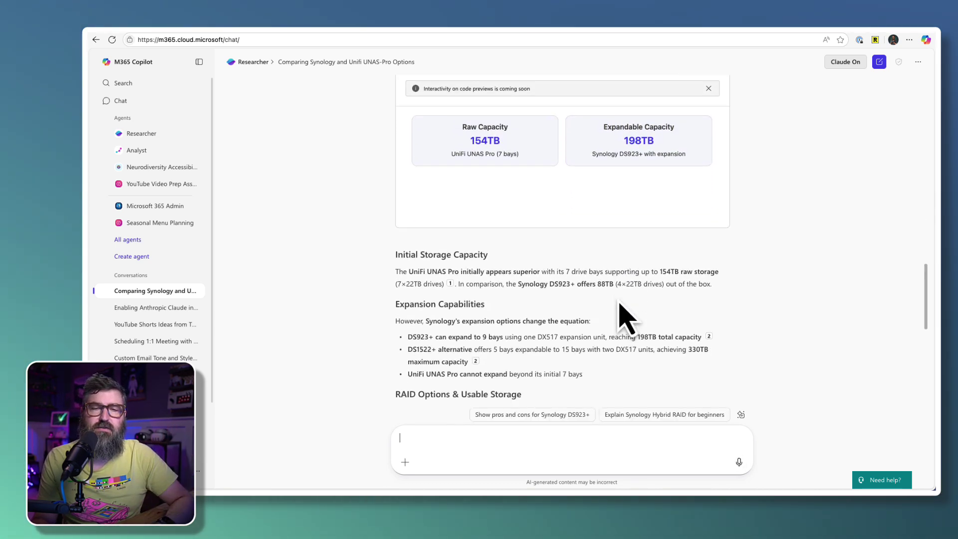
scroll(588, 269, down, 8)
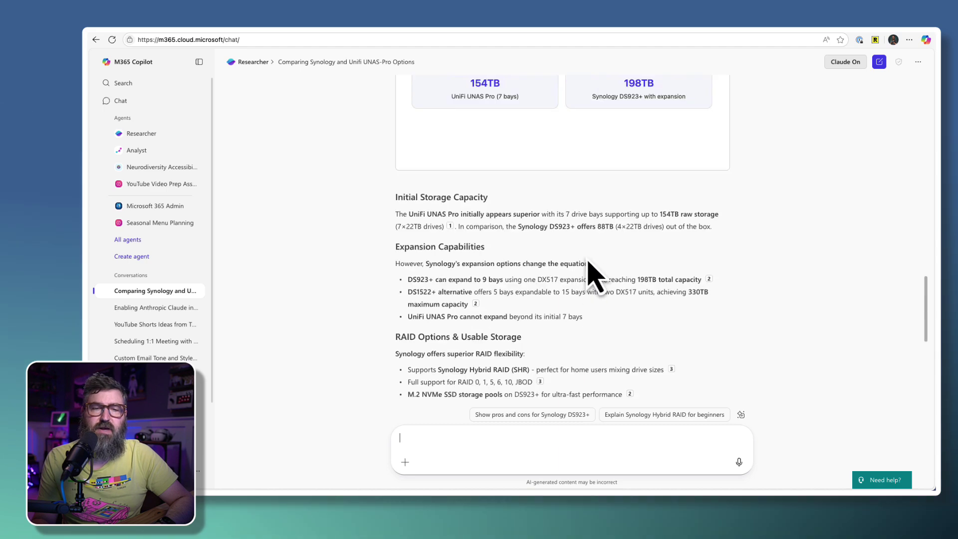
scroll(588, 269, down, 3)
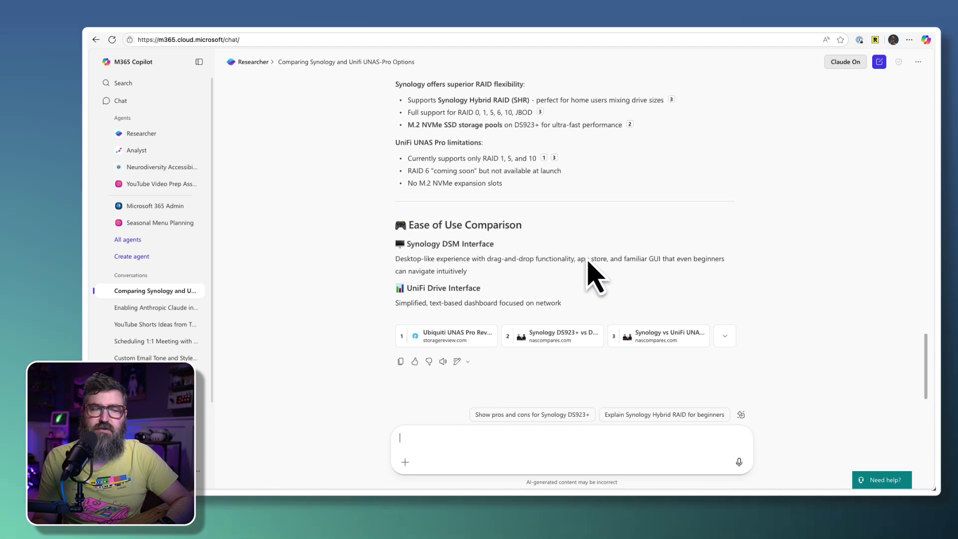
scroll(592, 256, up, 15)
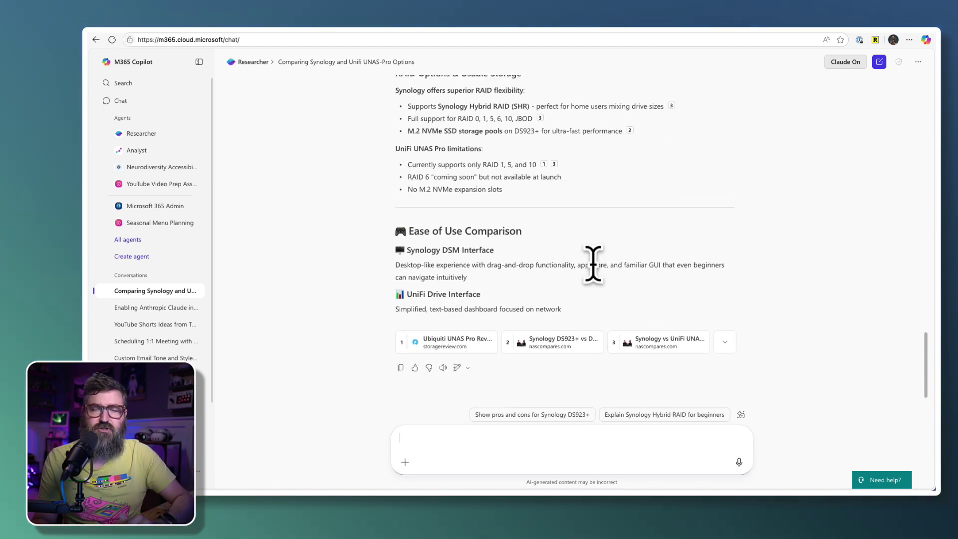
scroll(523, 254, up, 12)
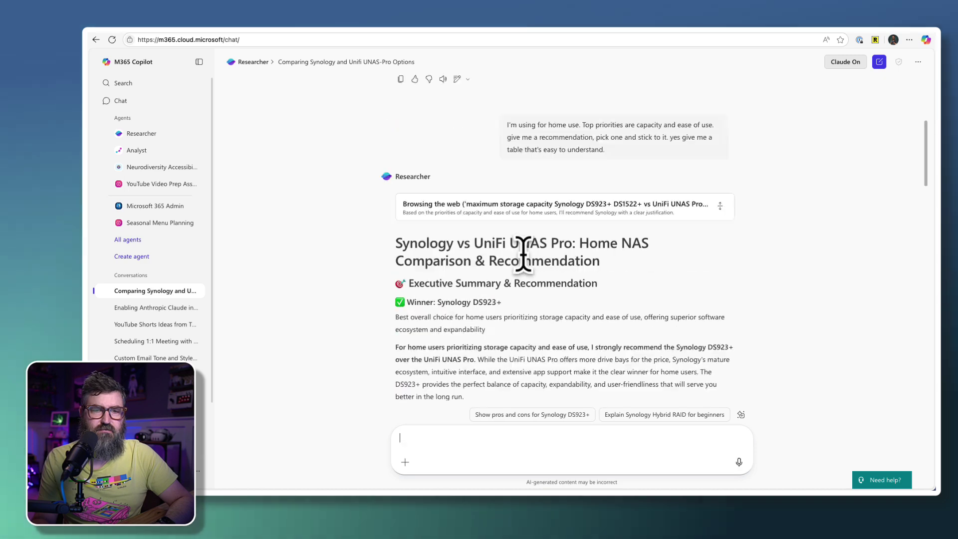
scroll(520, 253, down, 4)
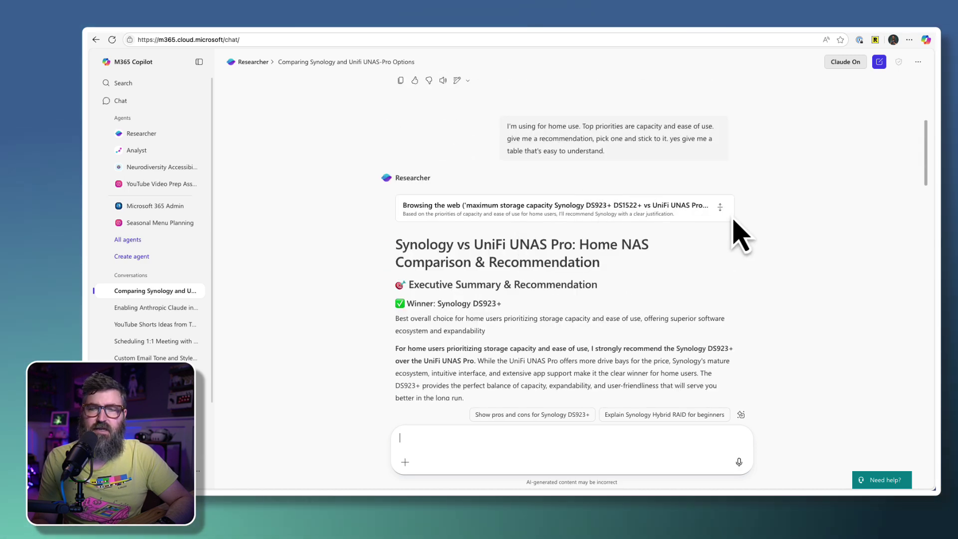
Step: Expand the Browsing the web activity log and highlight the first browsing step's reasoning
click(720, 208)
scroll(364, 252, down, 3)
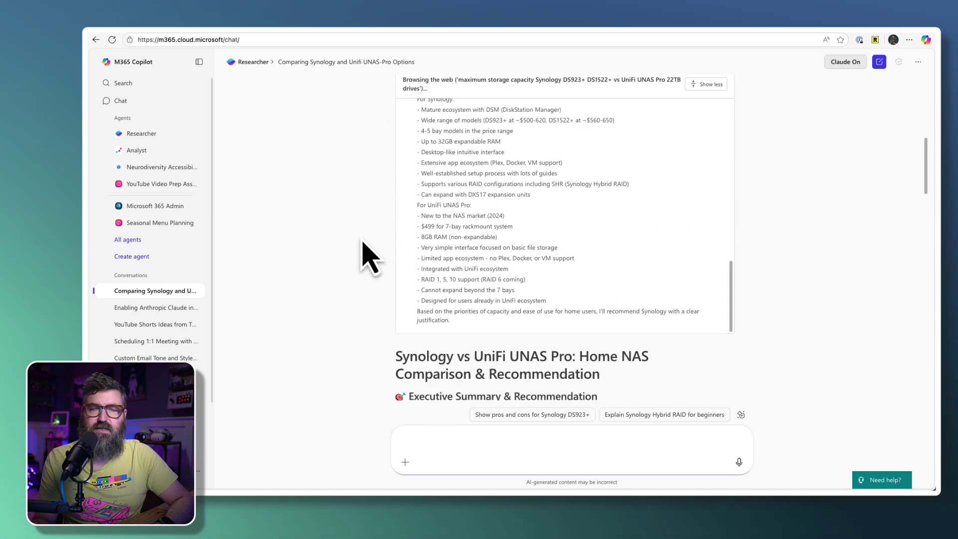
scroll(577, 231, up, 15)
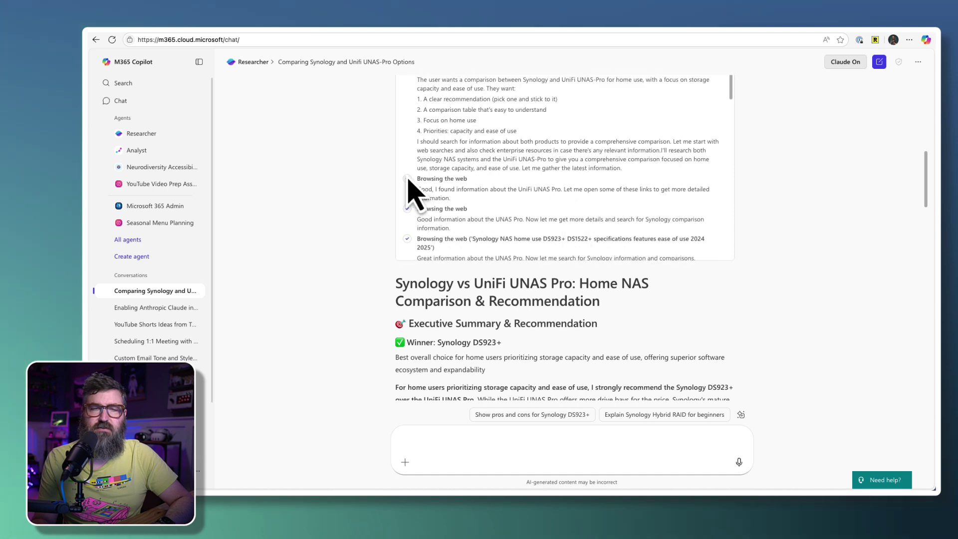
scroll(410, 188, up, 2)
scroll(380, 192, up, 3)
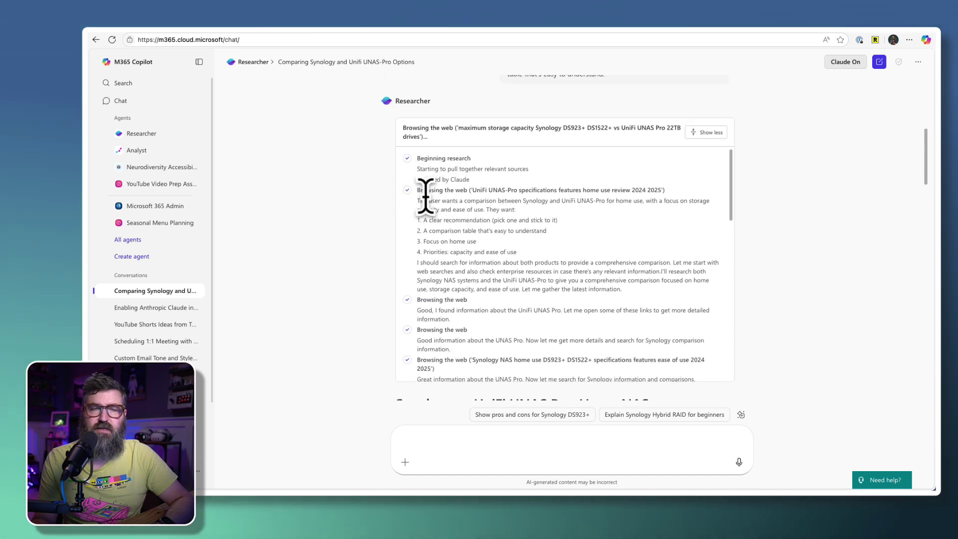
drag(424, 189, 552, 279)
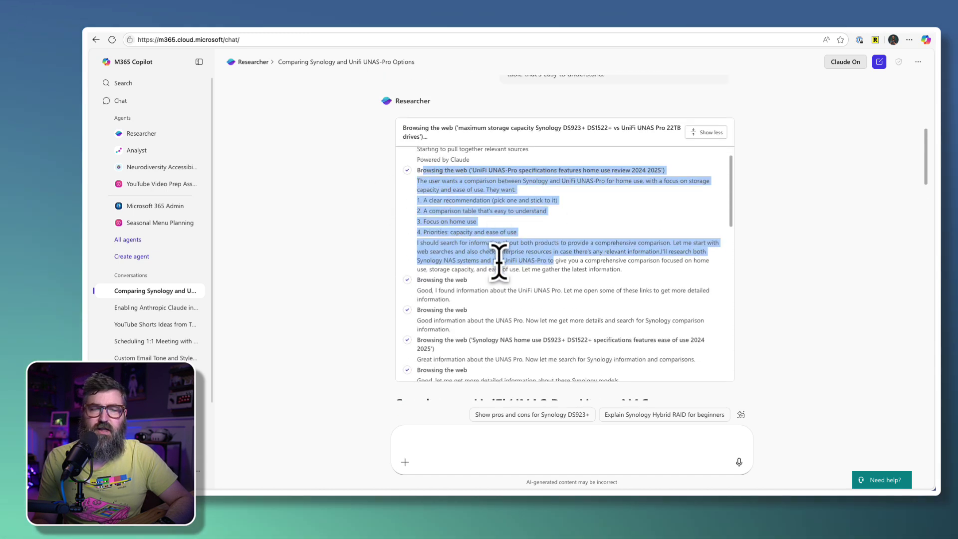
click(456, 292)
Step: Highlight the later steps about searching Synology information and opening comparison articles
scroll(456, 300, down, 1)
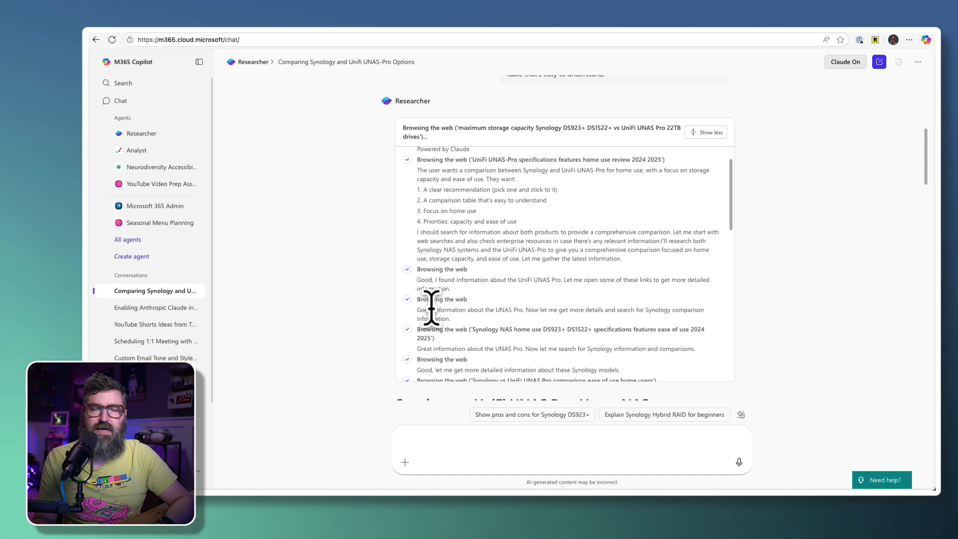
drag(433, 309, 478, 325)
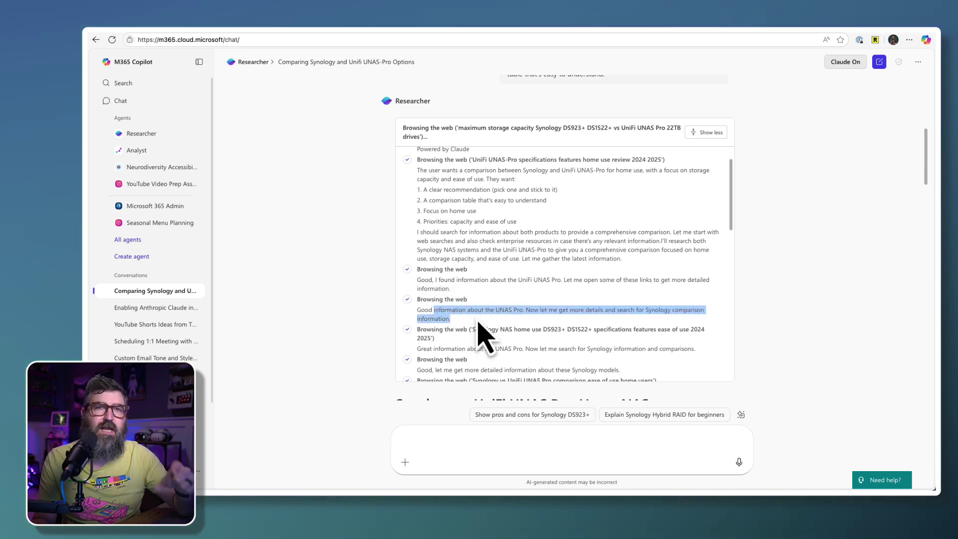
scroll(478, 323, down, 4)
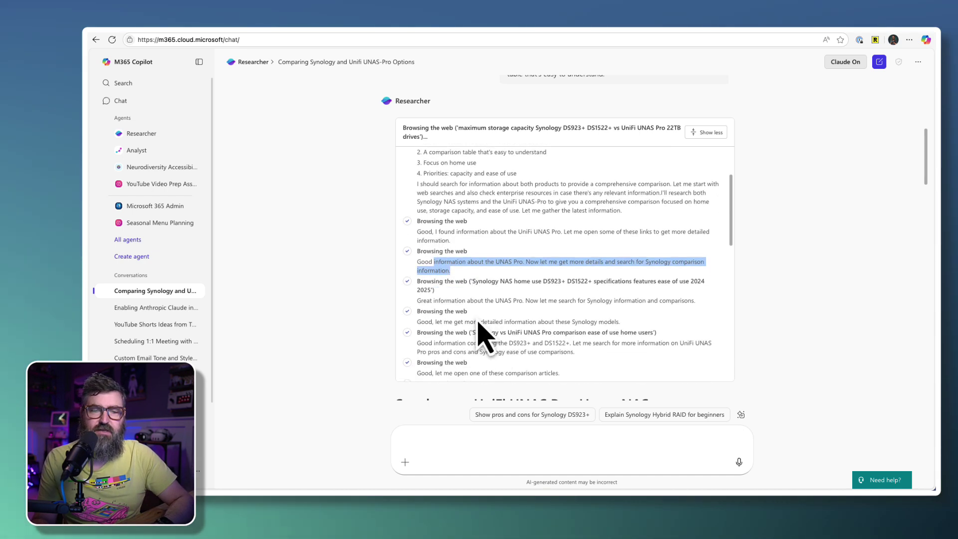
drag(469, 249, 532, 269)
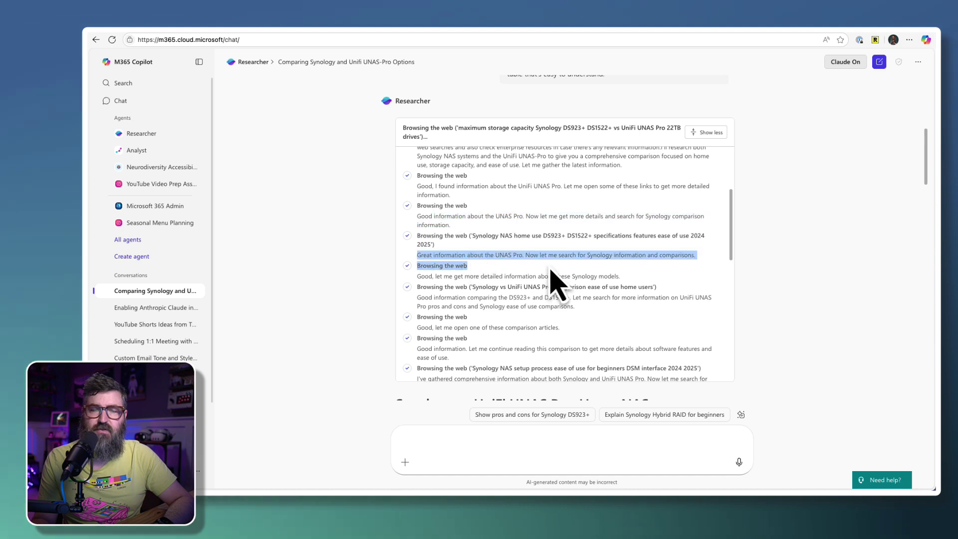
click(468, 288)
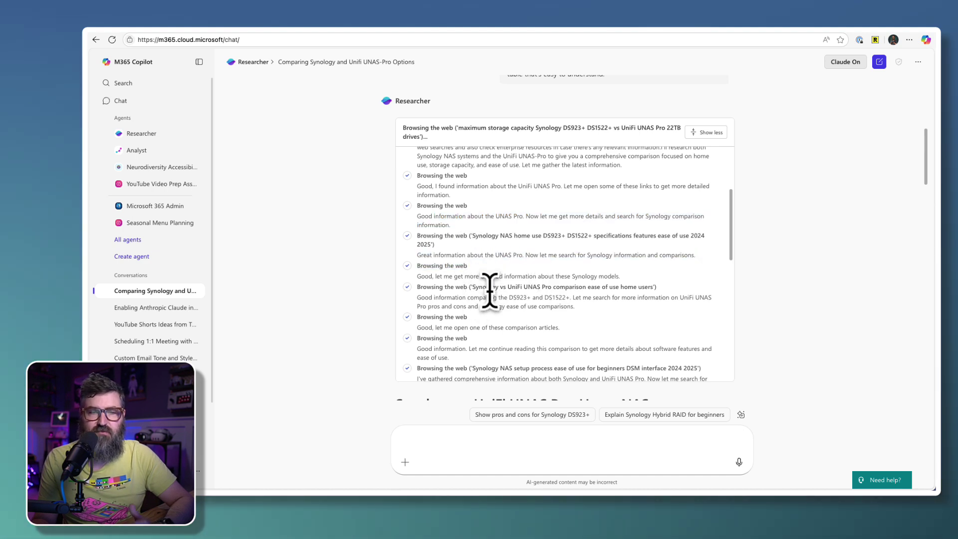
scroll(487, 295, down, 4)
drag(428, 243, 520, 243)
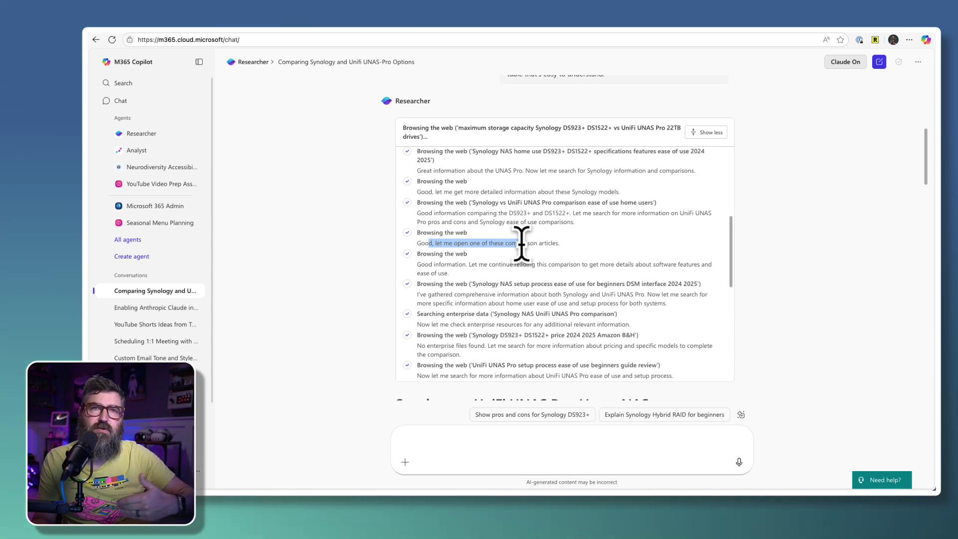
scroll(472, 302, down, 15)
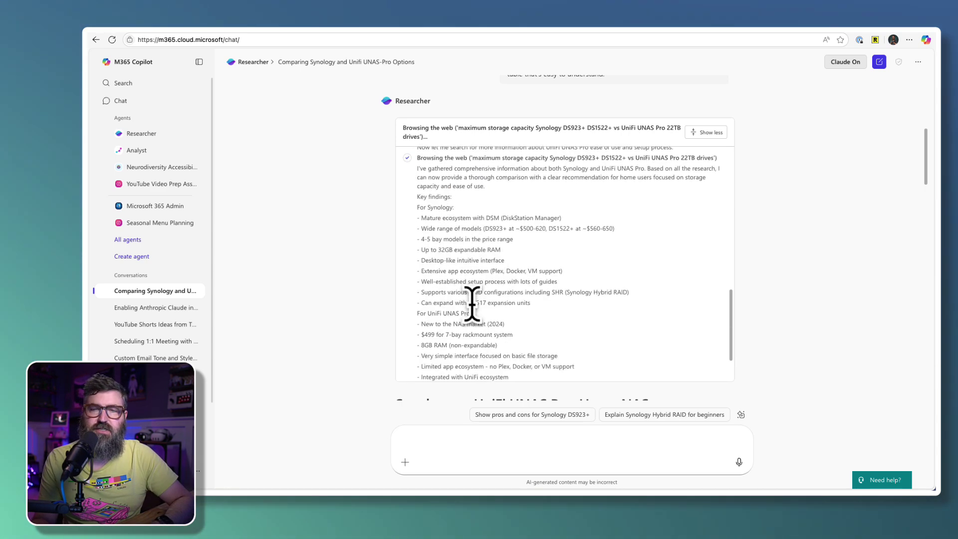
scroll(629, 289, down, 3)
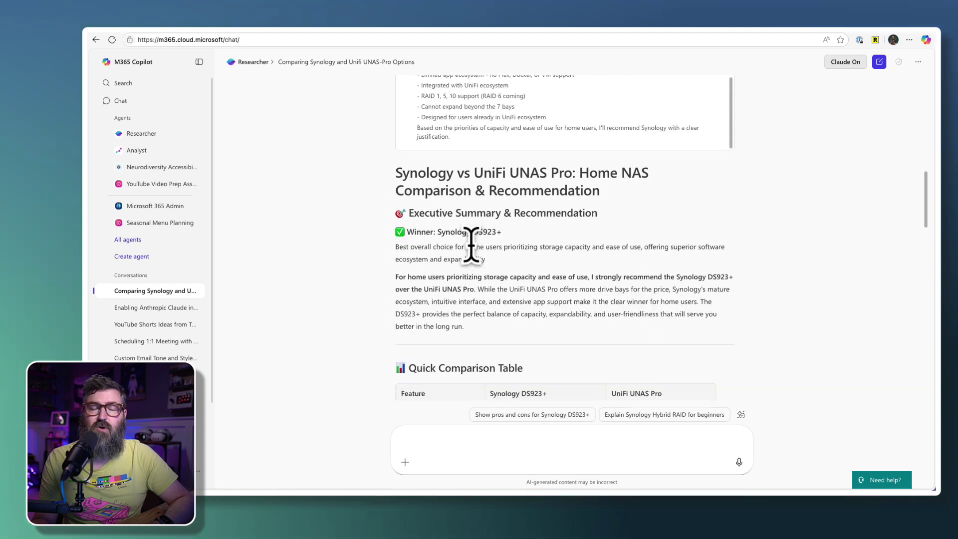
scroll(471, 244, down, 15)
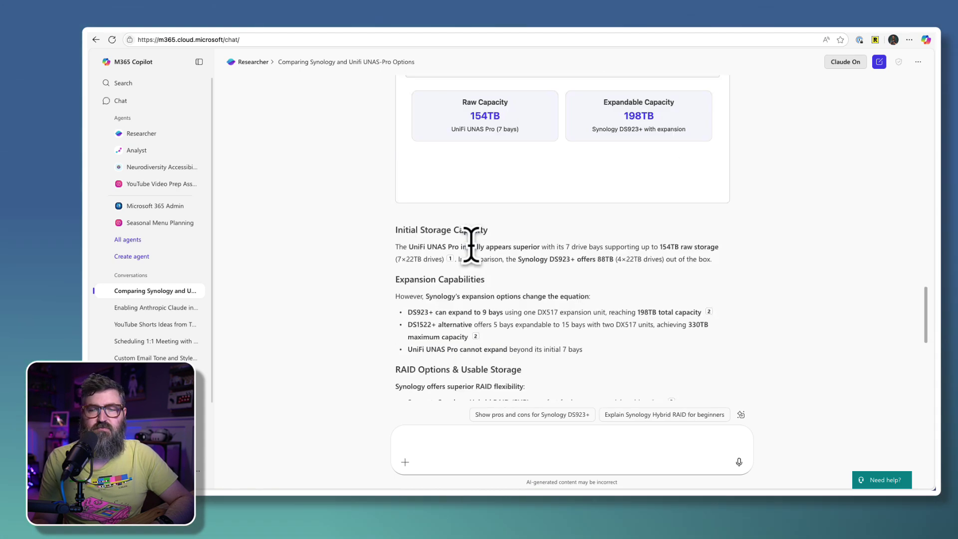
scroll(471, 244, down, 6)
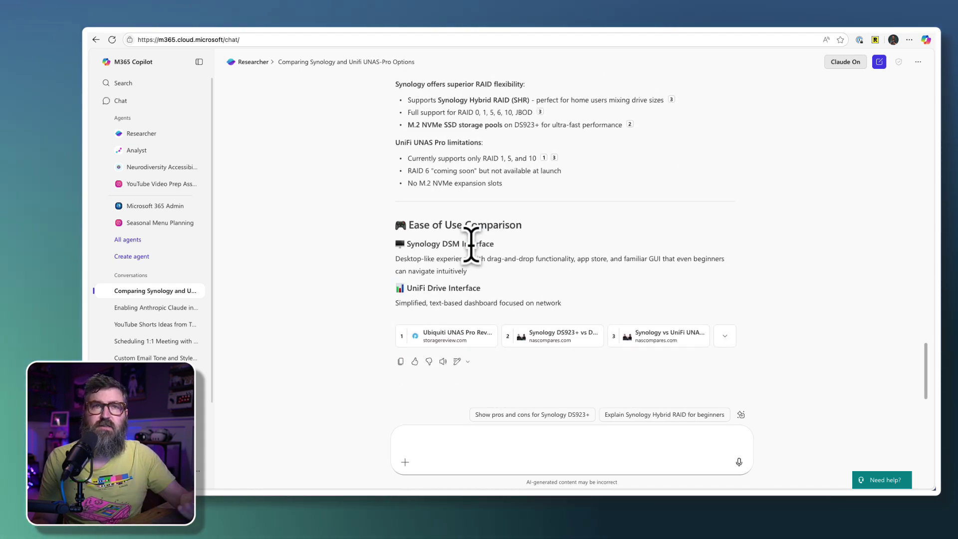